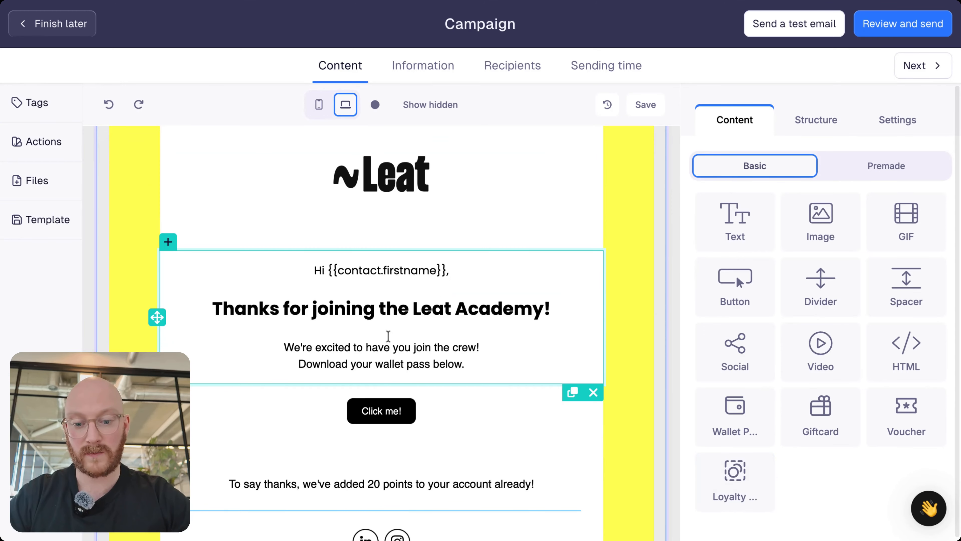
# Step: Delete the "Click me!" button block and remove the heading and paragraph text below the email's greeting
pyautogui.scroll(-2, 388, 336)
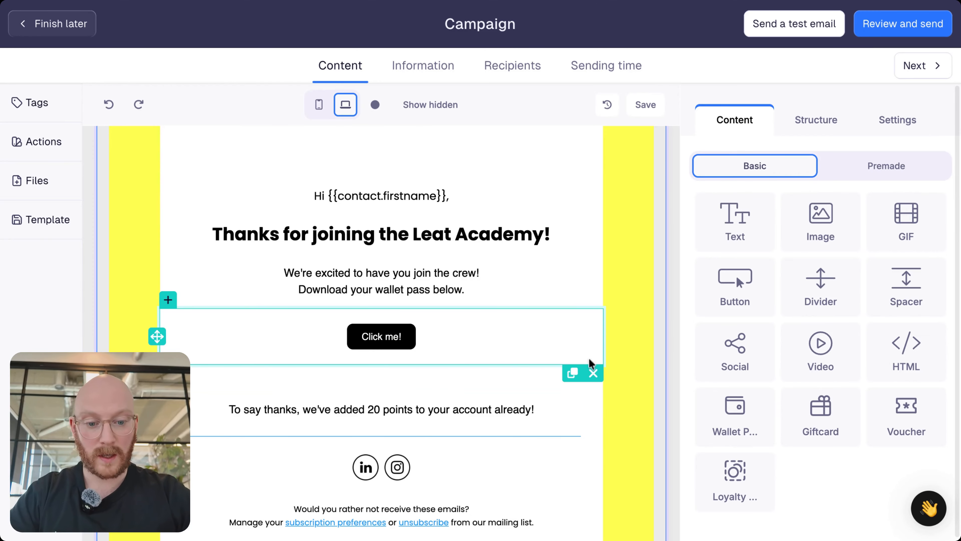
pyautogui.click(593, 373)
pyautogui.click(383, 294)
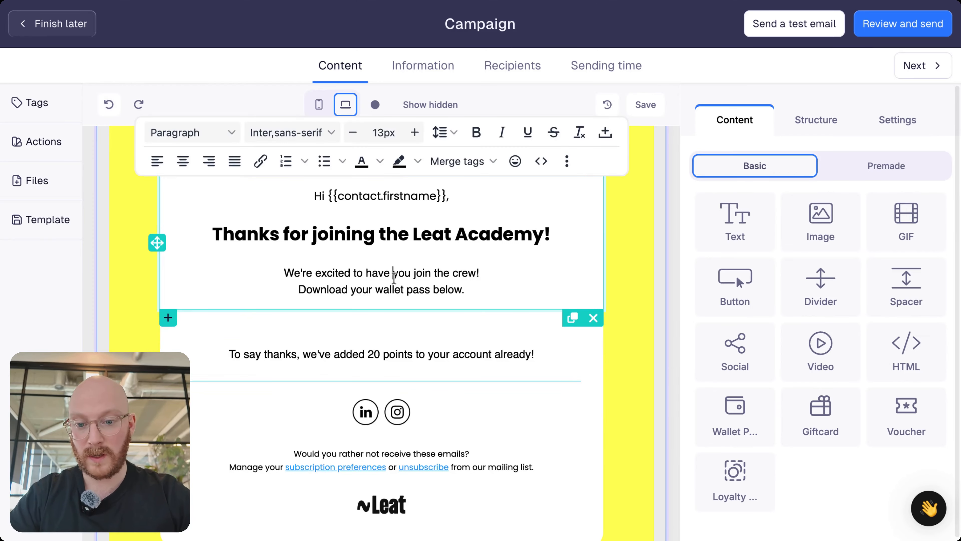
pyautogui.moveTo(466, 290); pyautogui.dragTo(211, 236)
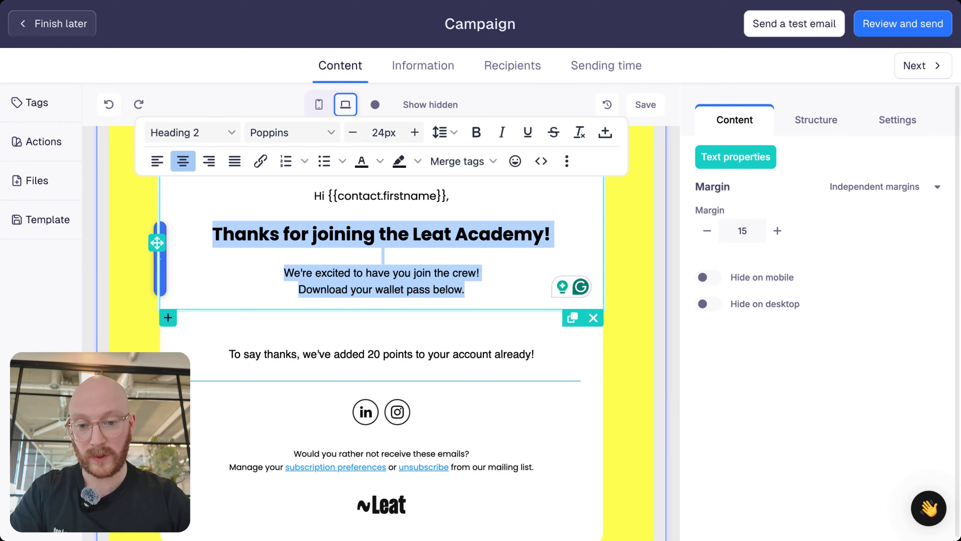
pyautogui.press('BackSpace')
pyautogui.press('BackSpace')
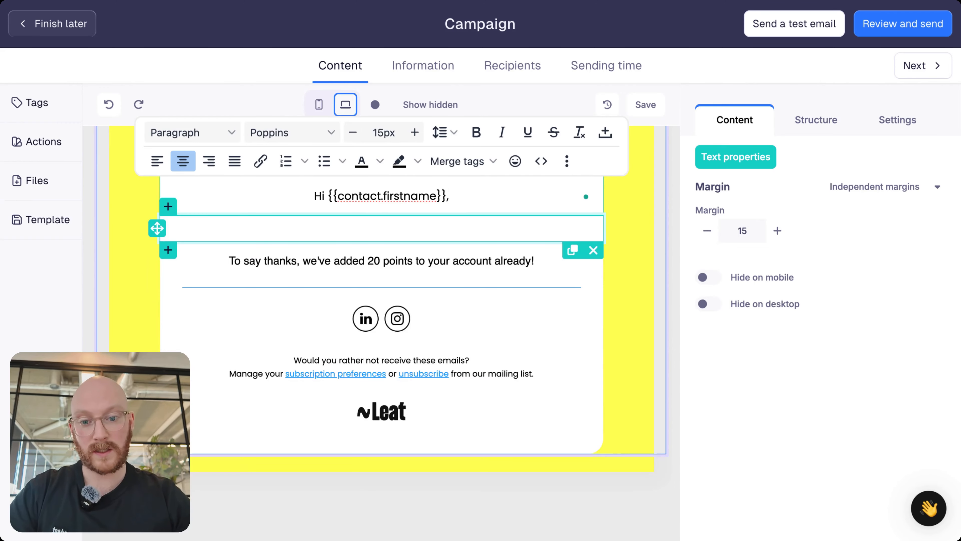
# Step: Add the line "We've added 20 points to your account!" below the greeting
pyautogui.press('Return')
pyautogui.write('We')
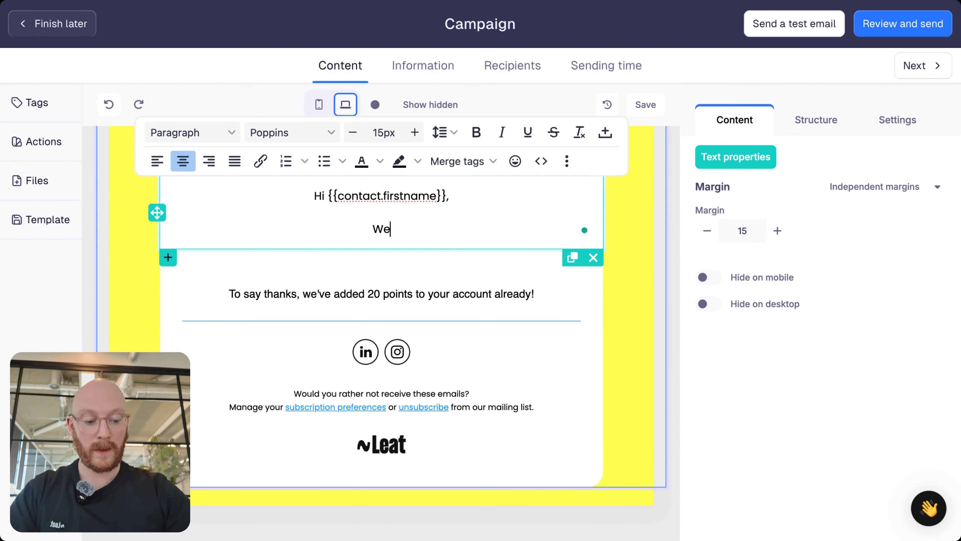
pyautogui.write("'ve added 20 p")
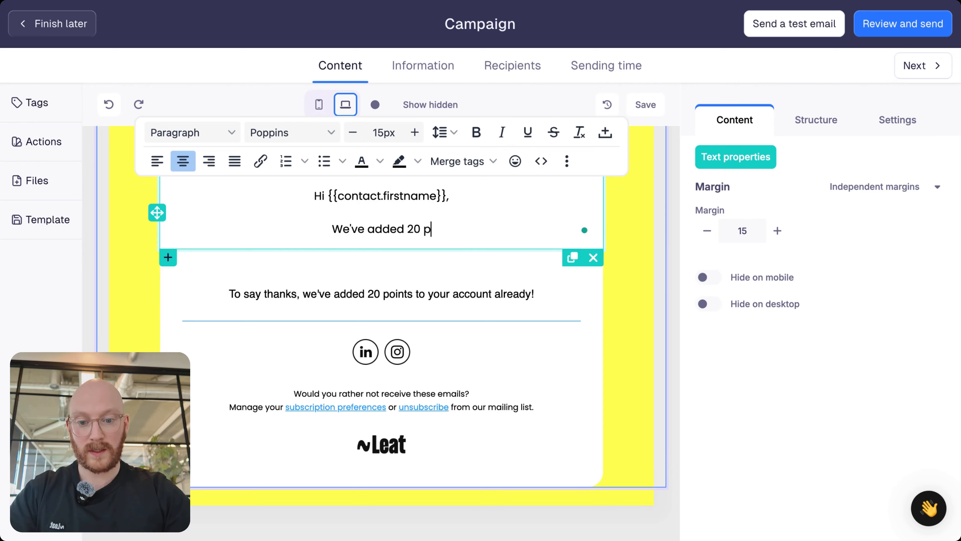
pyautogui.write('oints to your')
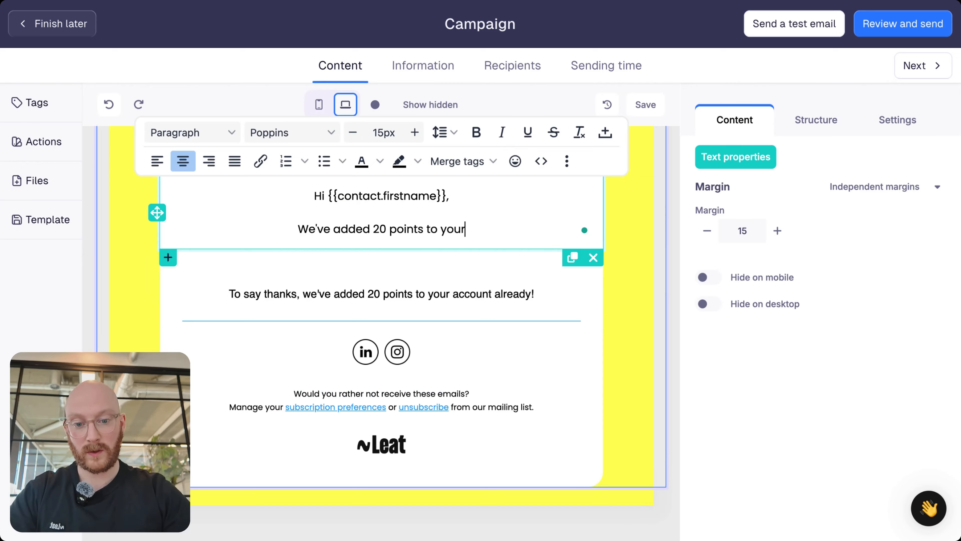
pyautogui.write(' account!')
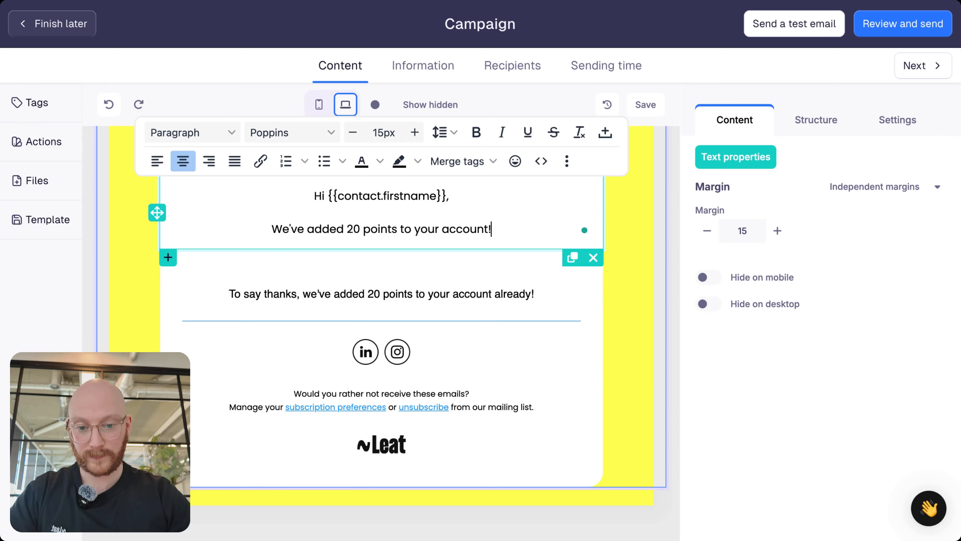
# Step: Add a new paragraph reading "Redeem these on your next visit for one of our exclusive rewards." below the points line
pyautogui.press('Return')
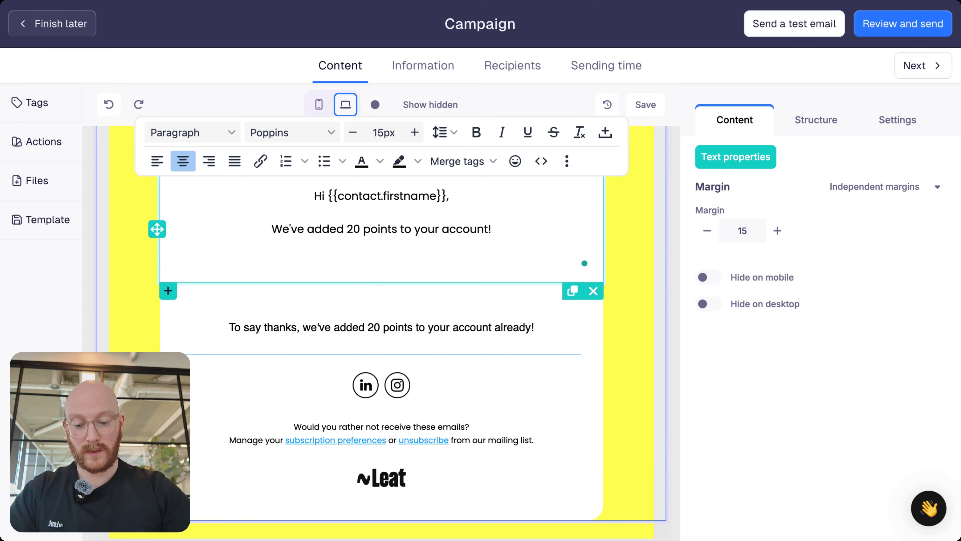
pyautogui.write('Redeem t')
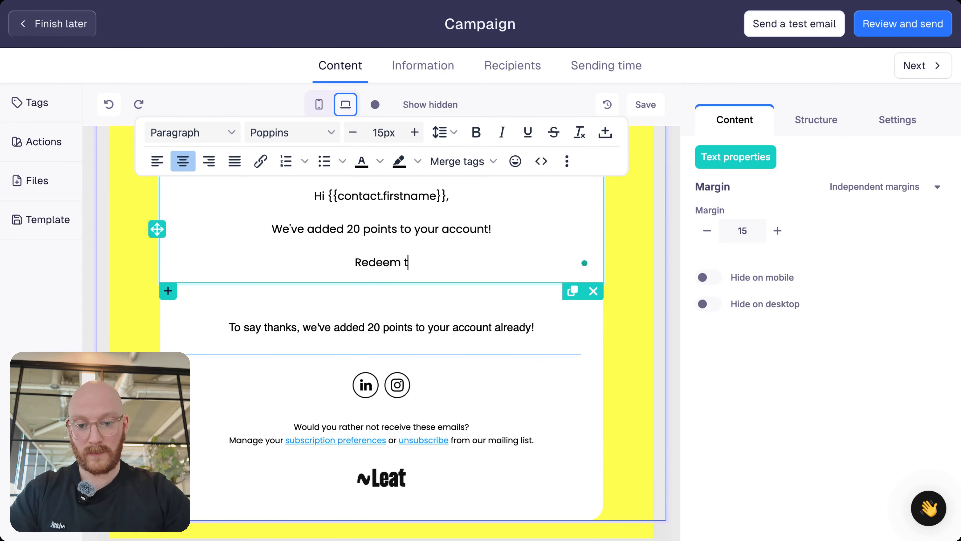
pyautogui.write('hese on your n')
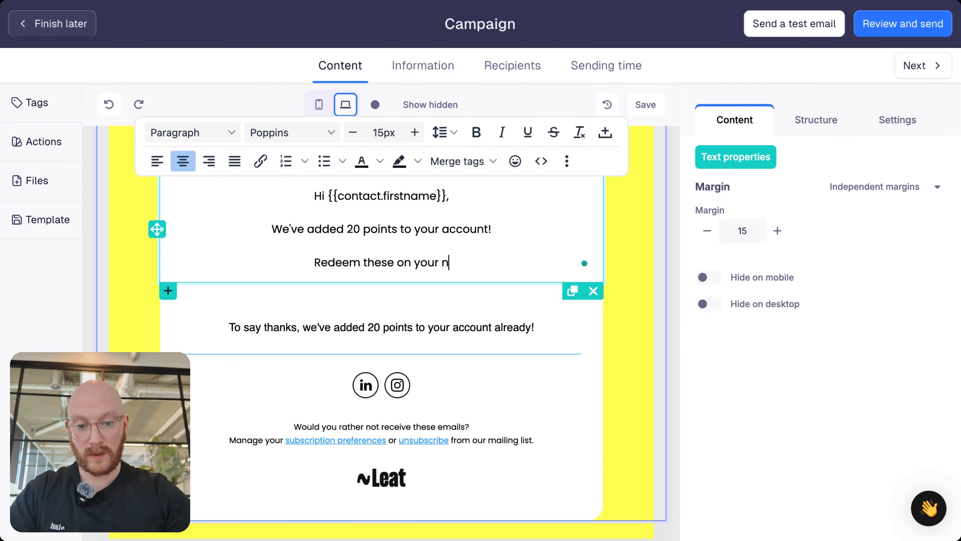
pyautogui.write('ext visit ')
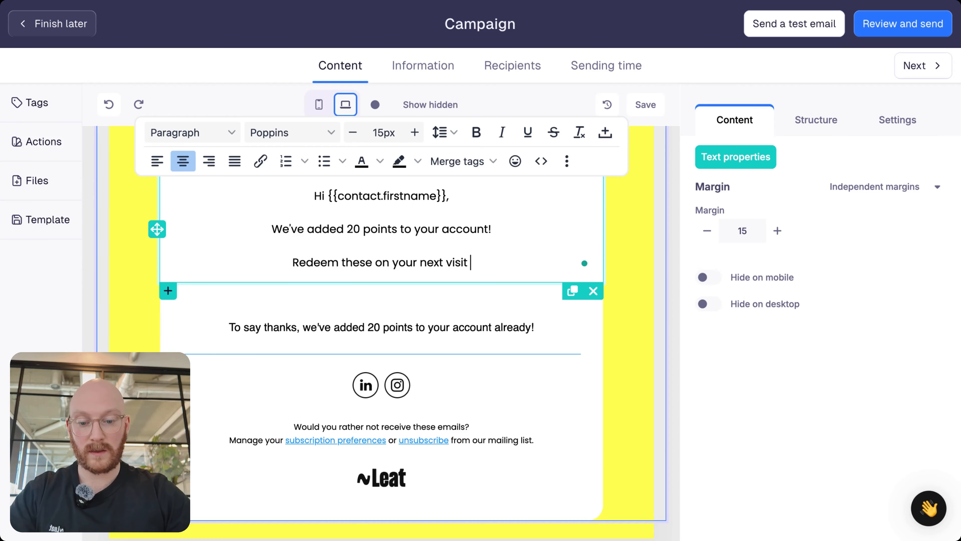
pyautogui.write('and')
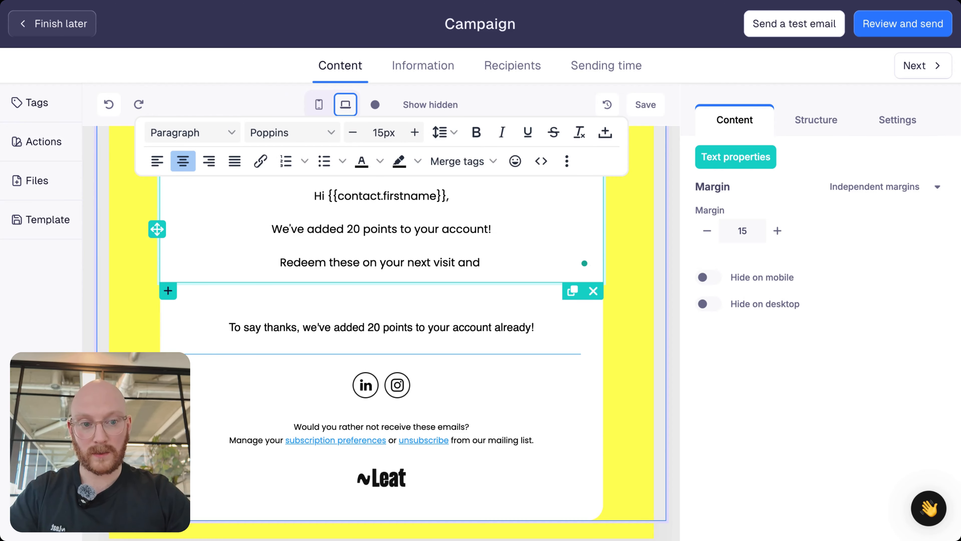
pyautogui.press('BackSpace')
pyautogui.press('BackSpace')
pyautogui.press('BackSpace')
pyautogui.press('BackSpace')
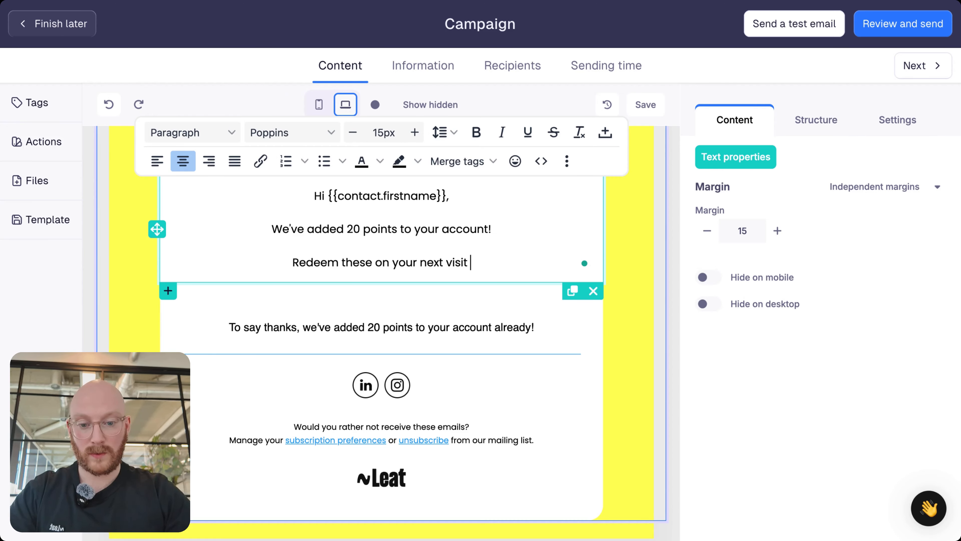
pyautogui.write('for')
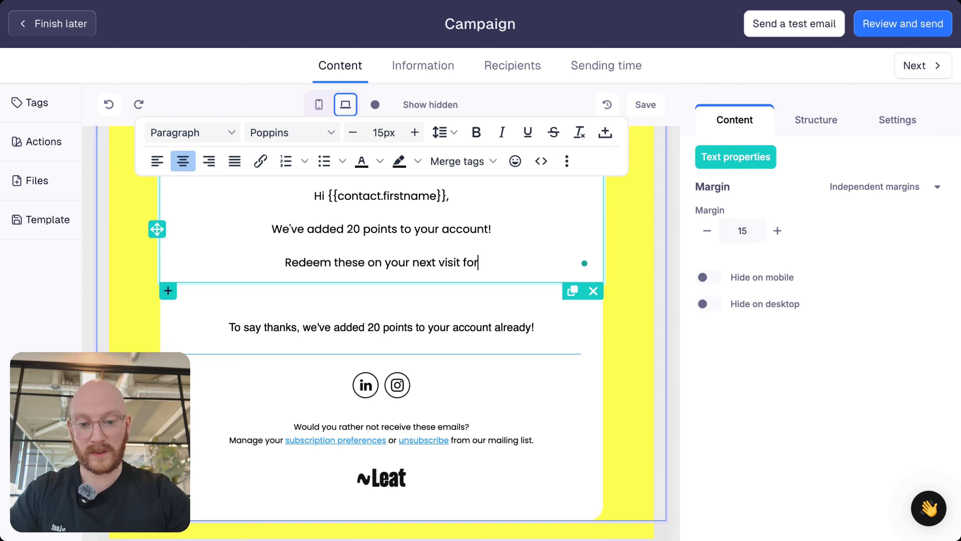
pyautogui.write(' one of our')
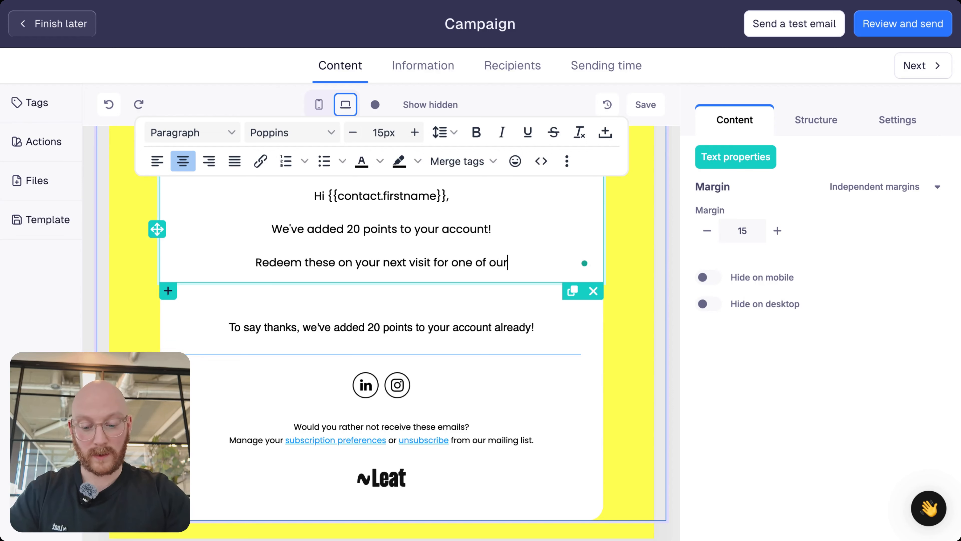
pyautogui.write(' exclusive rewards.')
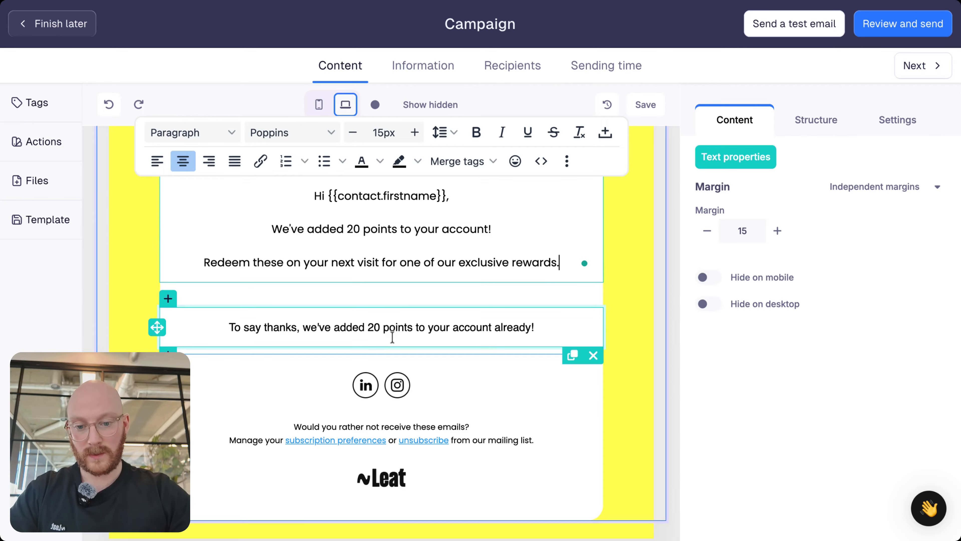
# Step: Replace the "To say thanks" text above the divider with the two-line sign-off "See you soon," and "Team Leat"
pyautogui.tripleClick(394, 329)
pyautogui.write('See you se')
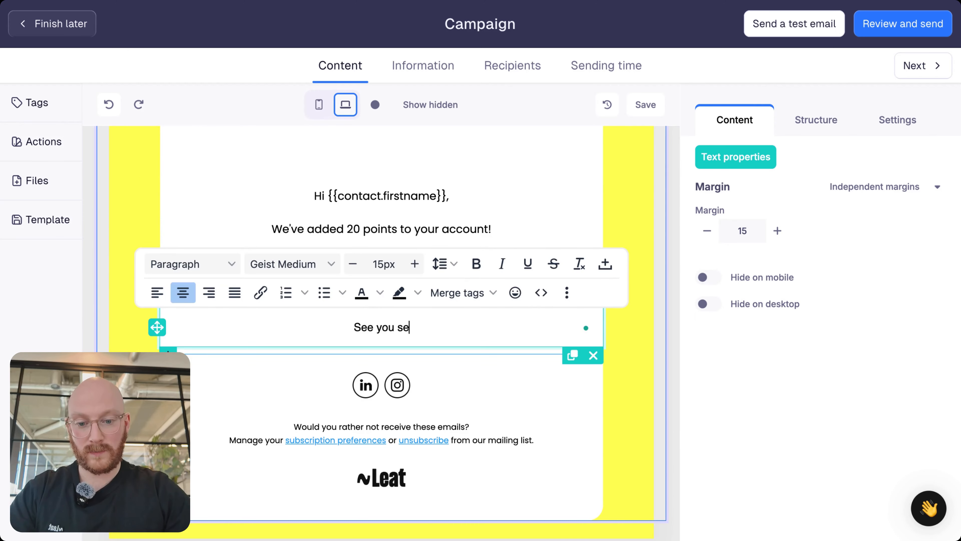
pyautogui.press('BackSpace')
pyautogui.write('oon,')
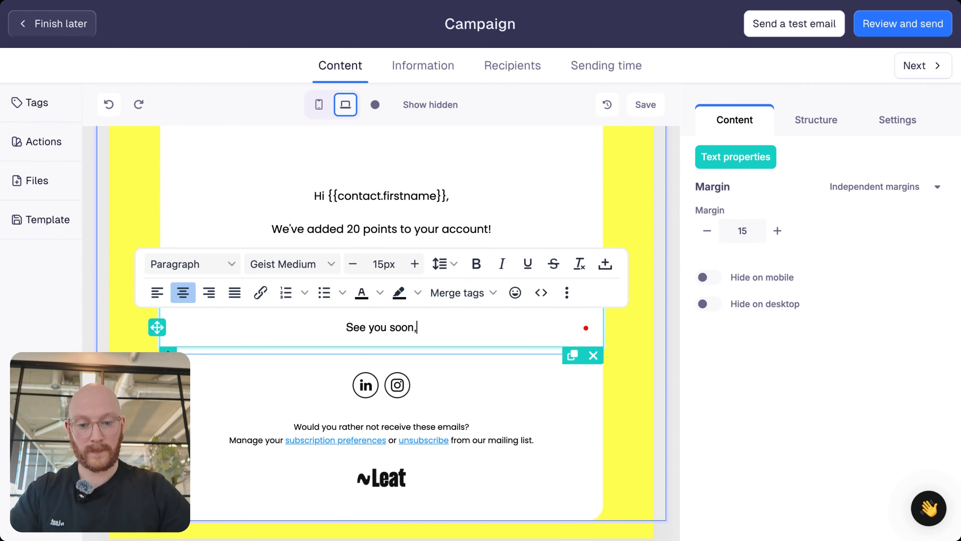
pyautogui.press('Return')
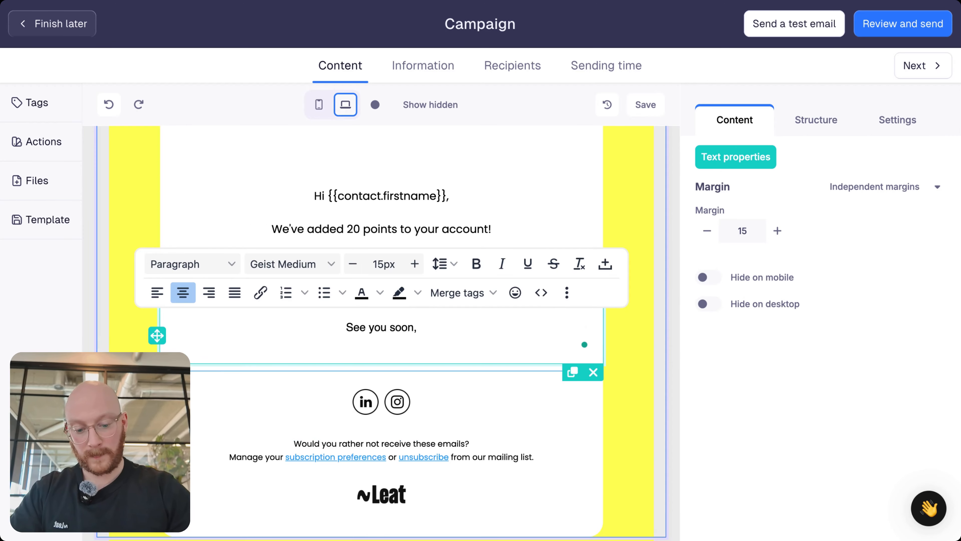
pyautogui.write('Team Leat')
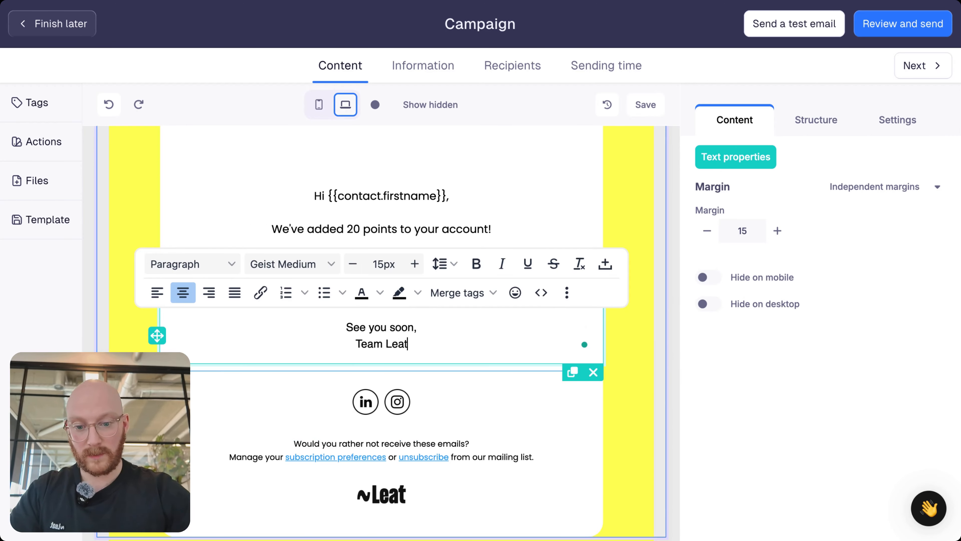
pyautogui.click(640, 326)
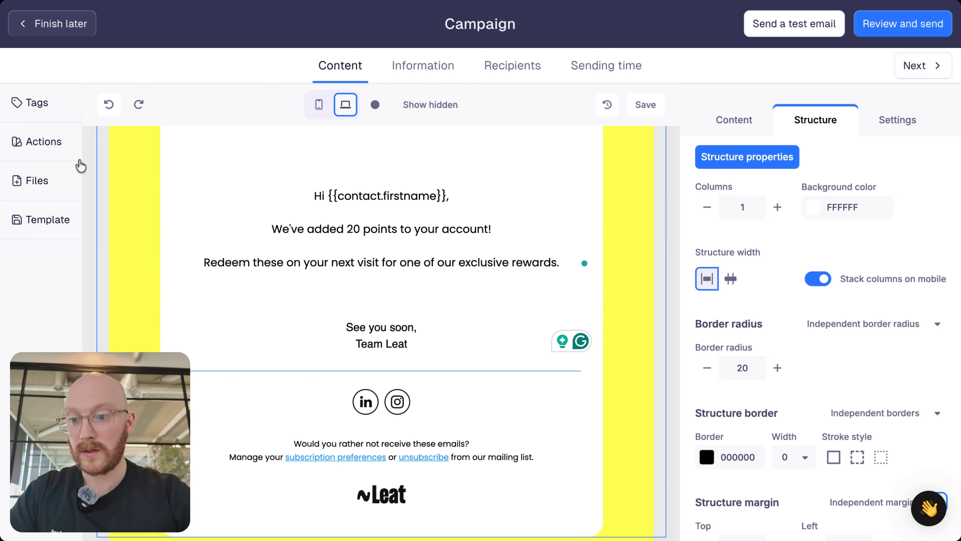
# Step: Add a Credits action granting 20 credits for the Leat Academy business profile and copy its accompanying tag
pyautogui.click(47, 142)
pyautogui.click(173, 168)
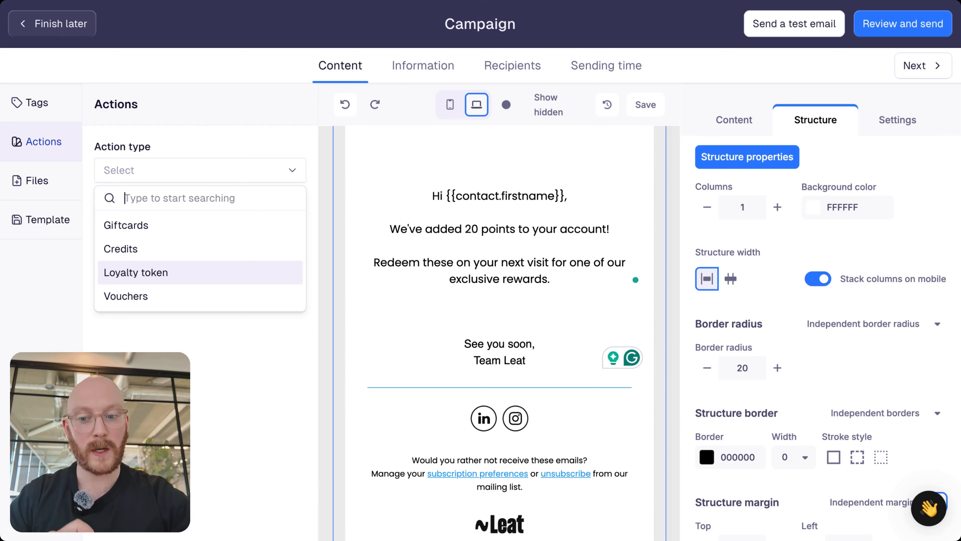
pyautogui.click(132, 251)
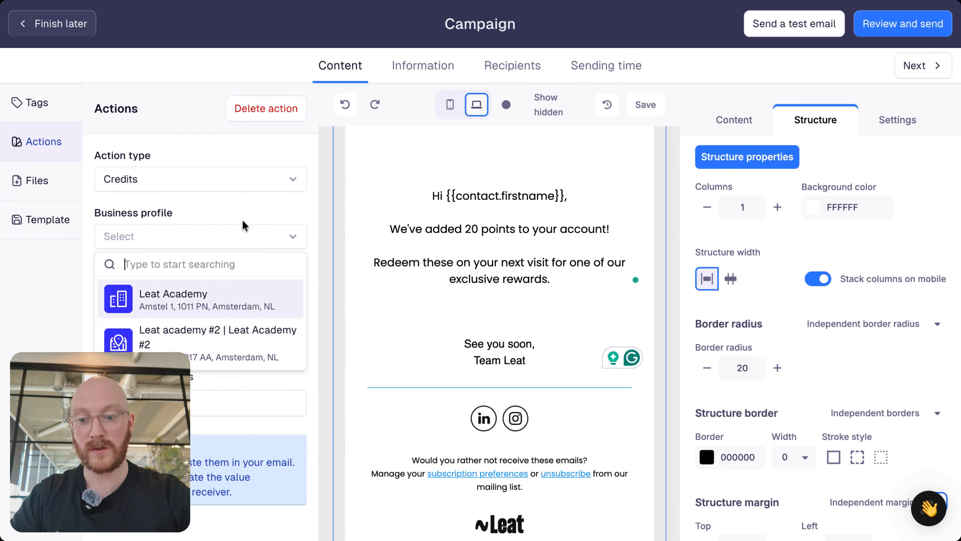
pyautogui.click(207, 293)
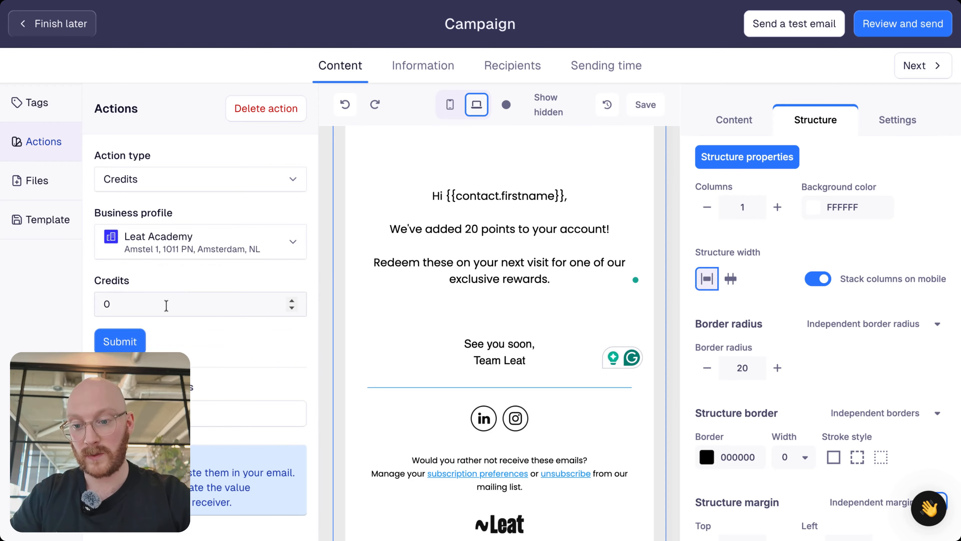
pyautogui.moveTo(165, 305); pyautogui.dragTo(87, 310)
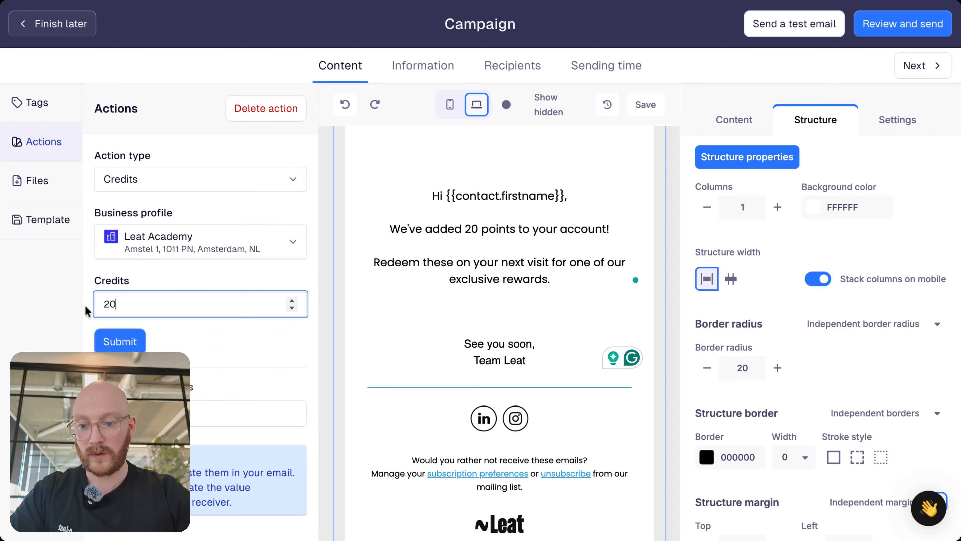
pyautogui.click(125, 341)
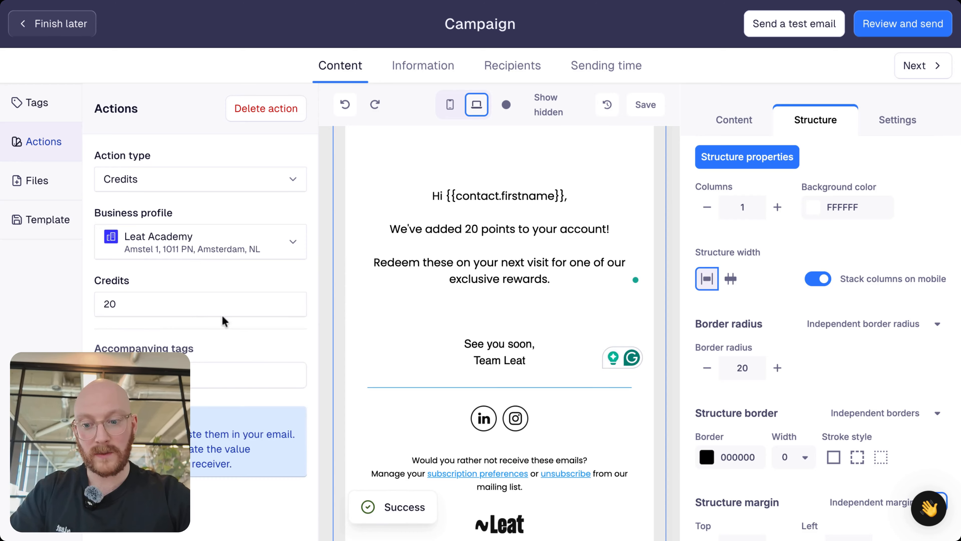
pyautogui.click(274, 375)
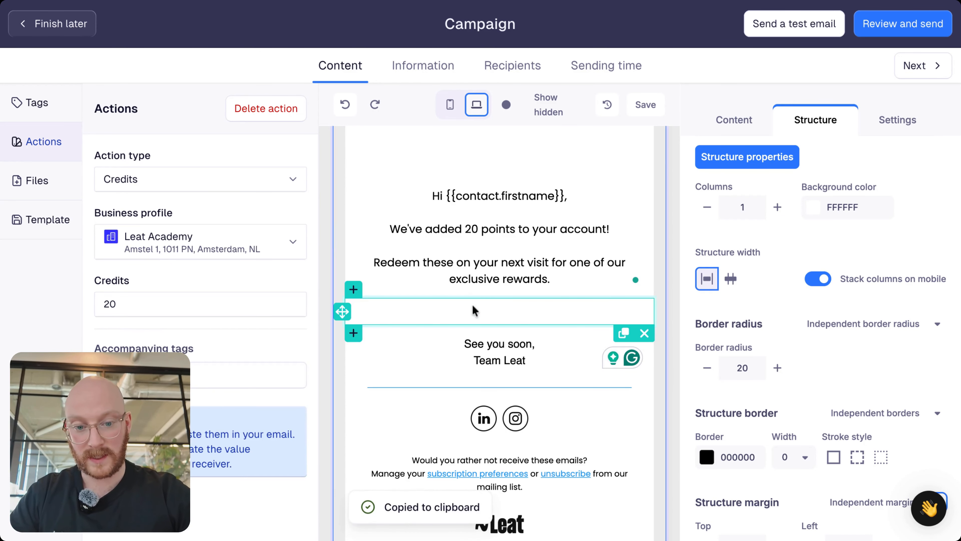
# Step: Delete the spacer above the sign-off and insert a new text block in its place
pyautogui.click(498, 310)
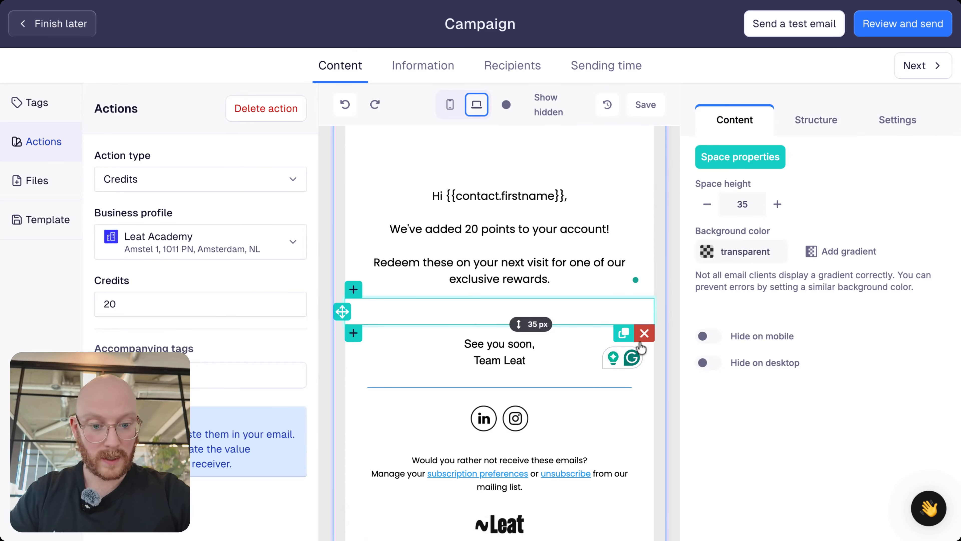
pyautogui.click(645, 333)
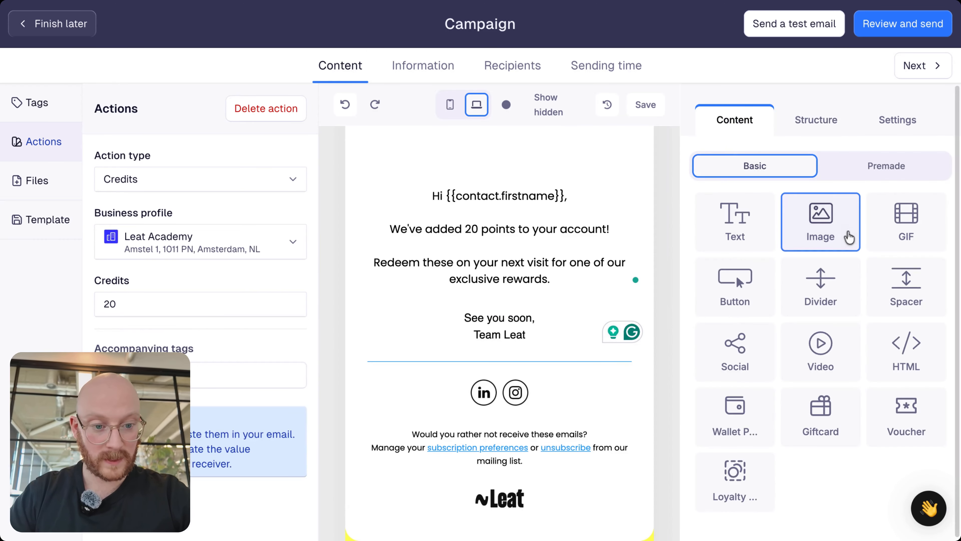
pyautogui.moveTo(735, 222); pyautogui.dragTo(491, 337)
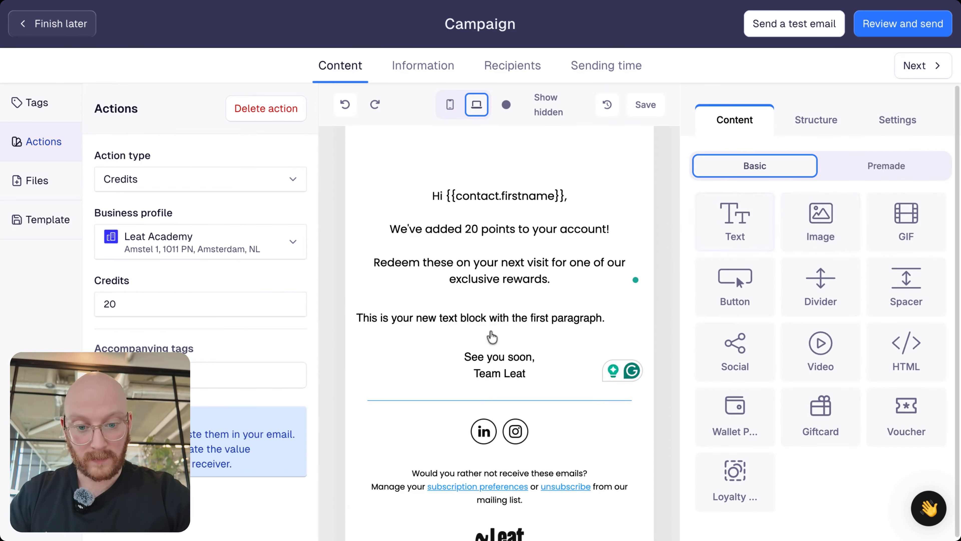
# Step: Centre the new text block's placeholder text and replace it with the copied tag {{credit_reception.credits}}
pyautogui.tripleClick(513, 317)
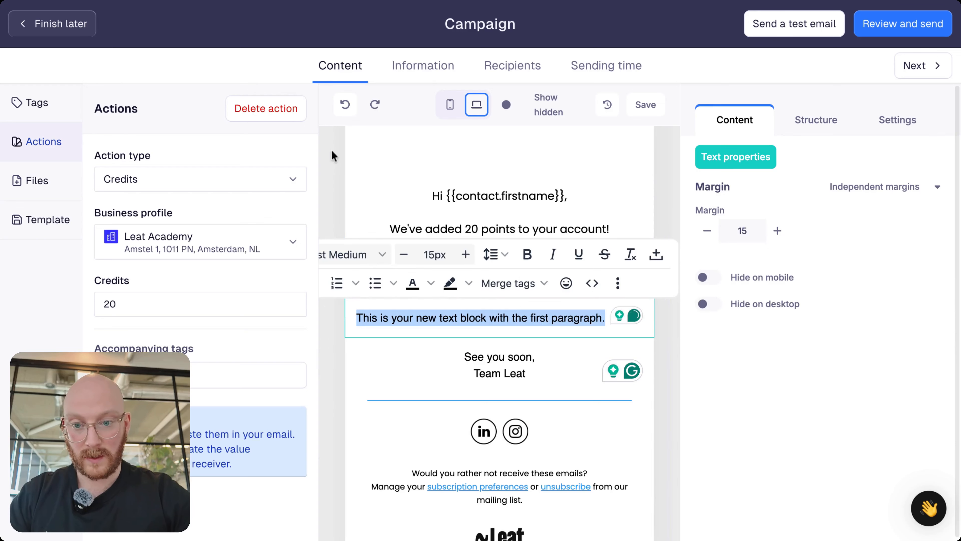
pyautogui.click(61, 148)
pyautogui.tripleClick(334, 306)
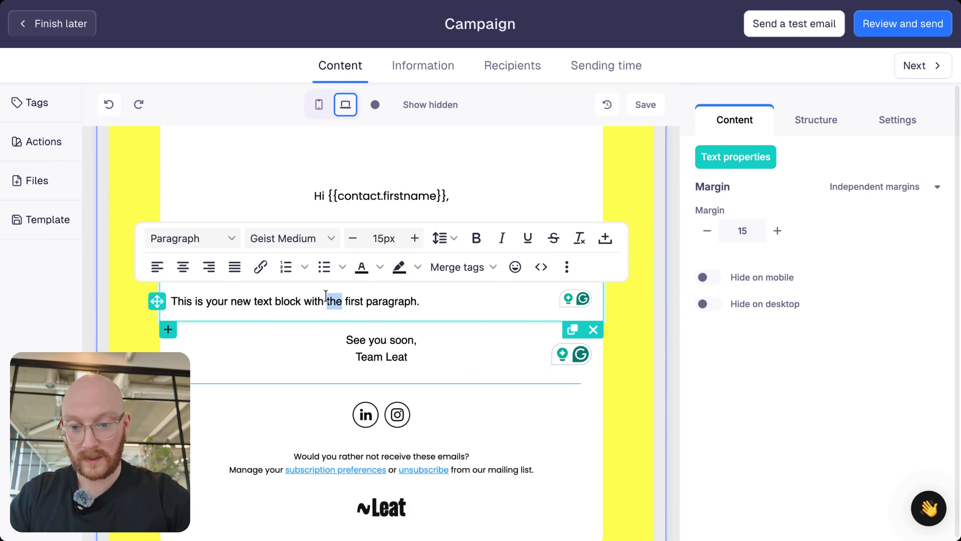
pyautogui.click(183, 267)
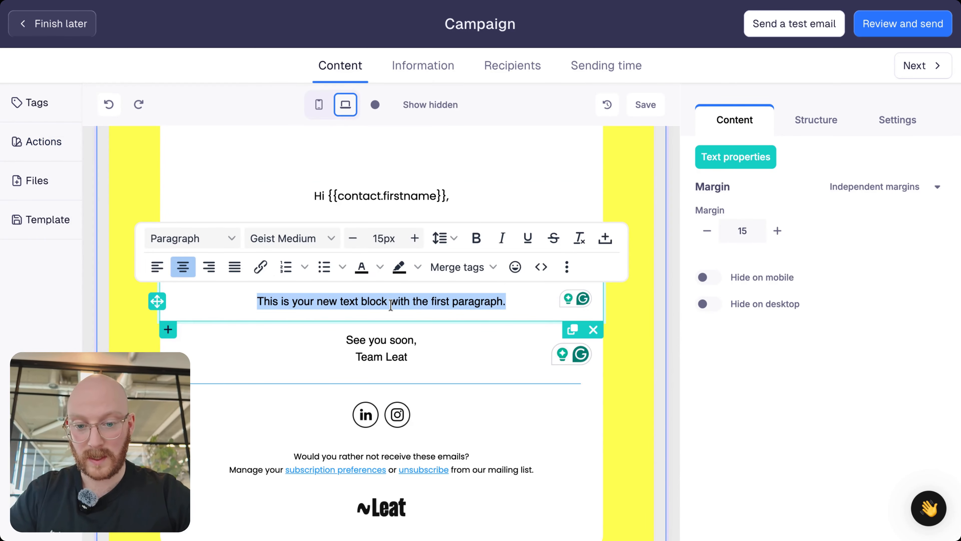
pyautogui.hotkey('ctrl', 'v')
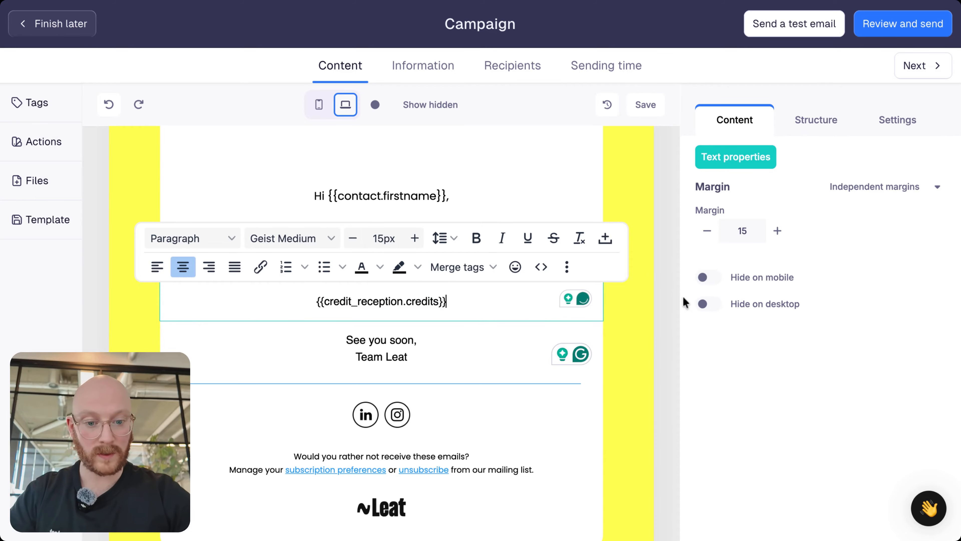
pyautogui.click(672, 326)
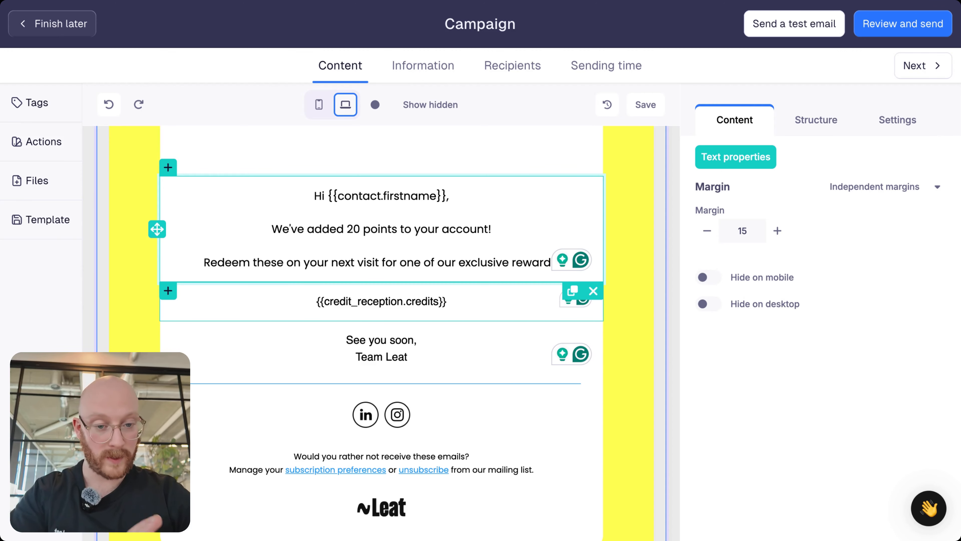
pyautogui.click(397, 71)
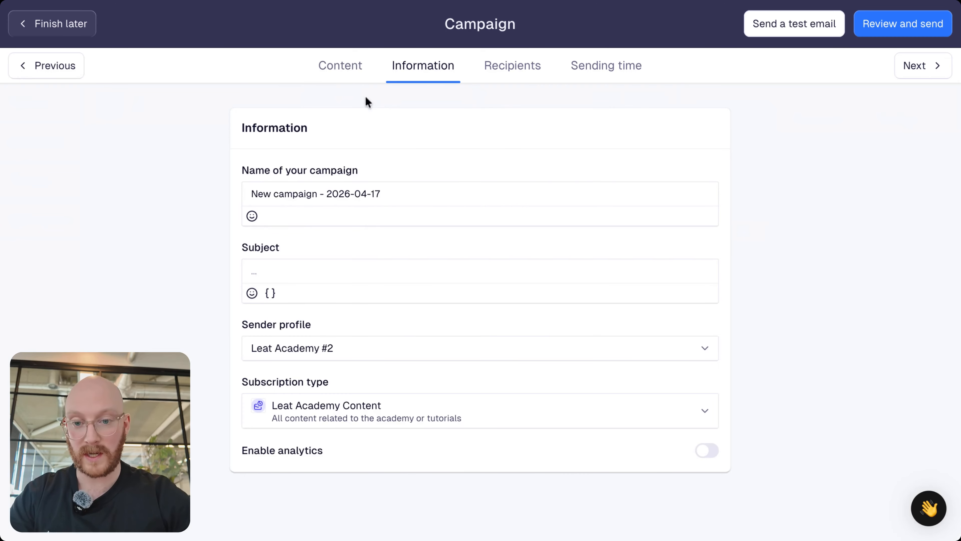
pyautogui.click(333, 79)
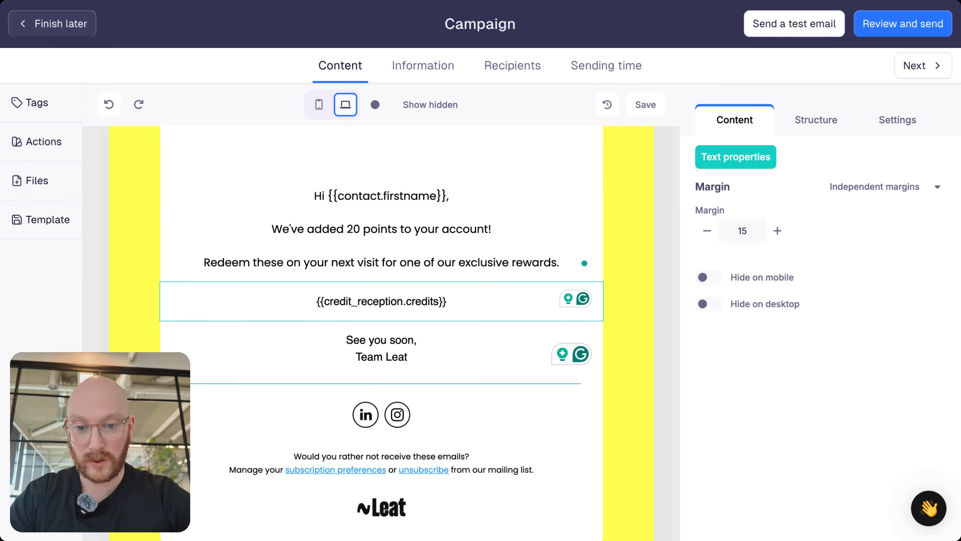
# Step: Delete the {{credit_reception.credits}} text block from the email and remove the campaign's Credits action
pyautogui.scroll(1, 301, 272)
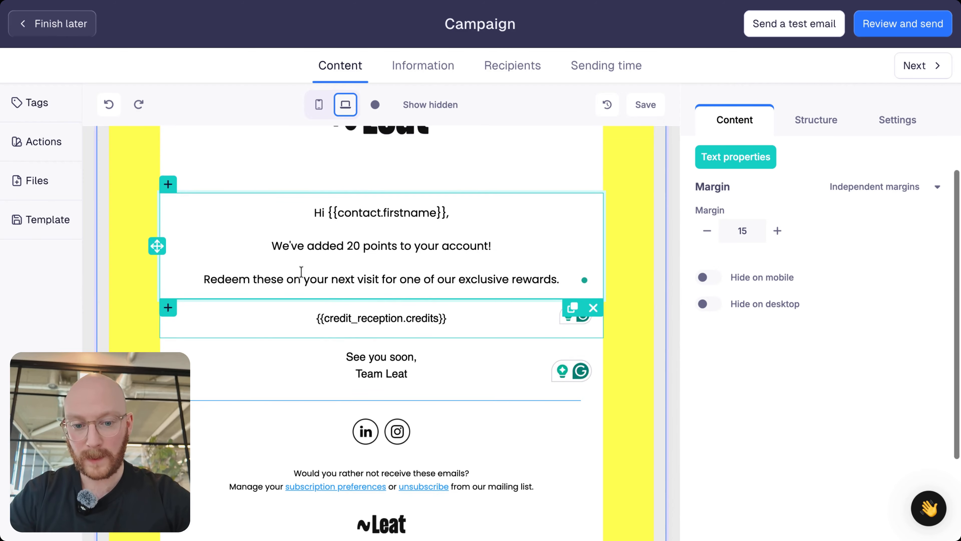
pyautogui.click(593, 347)
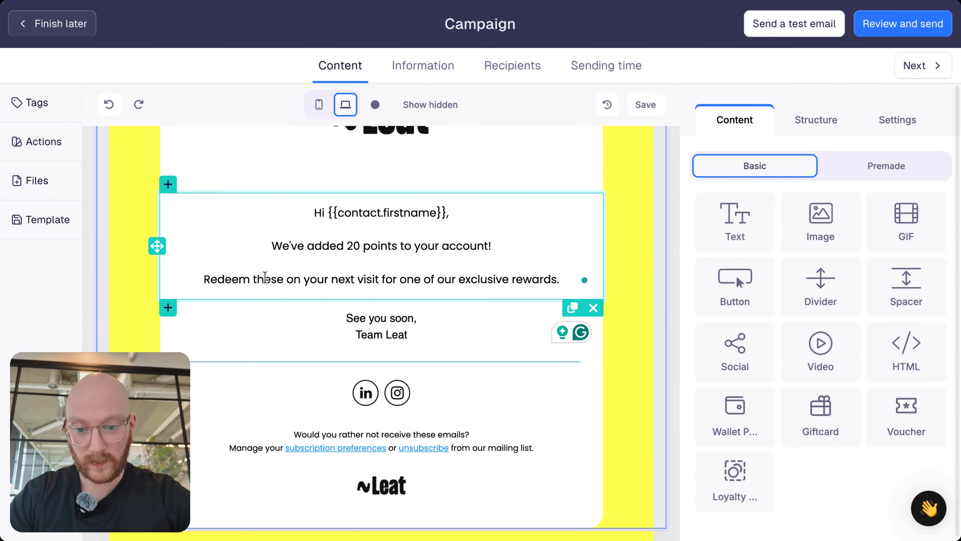
pyautogui.click(34, 140)
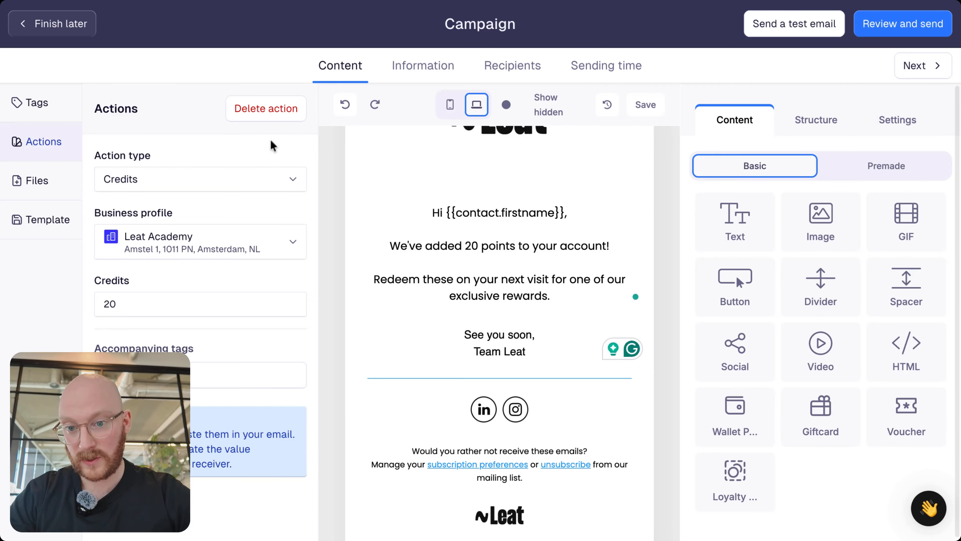
pyautogui.click(271, 113)
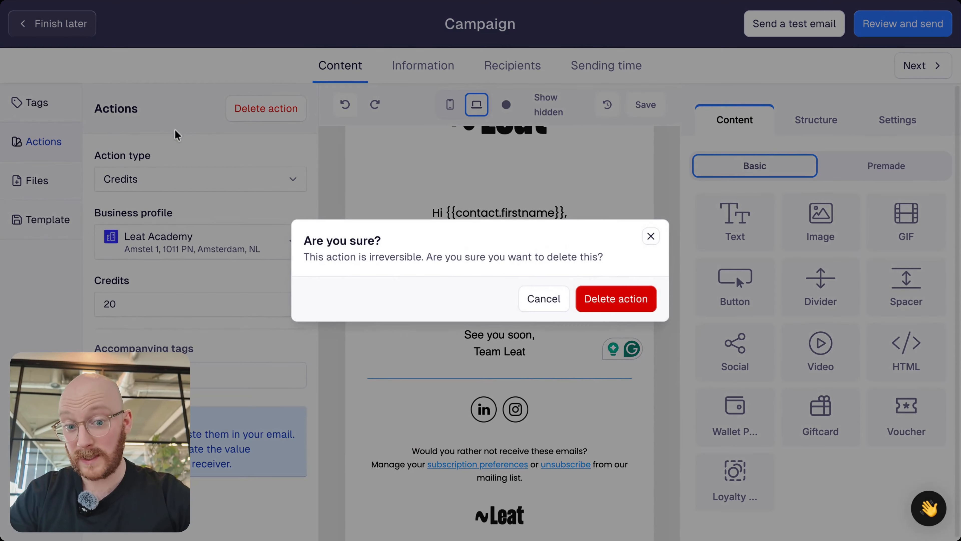
pyautogui.click(606, 301)
# Step: Add a Vouchers action for the $5 discount promotion and copy its accompanying voucher code tag
pyautogui.click(170, 181)
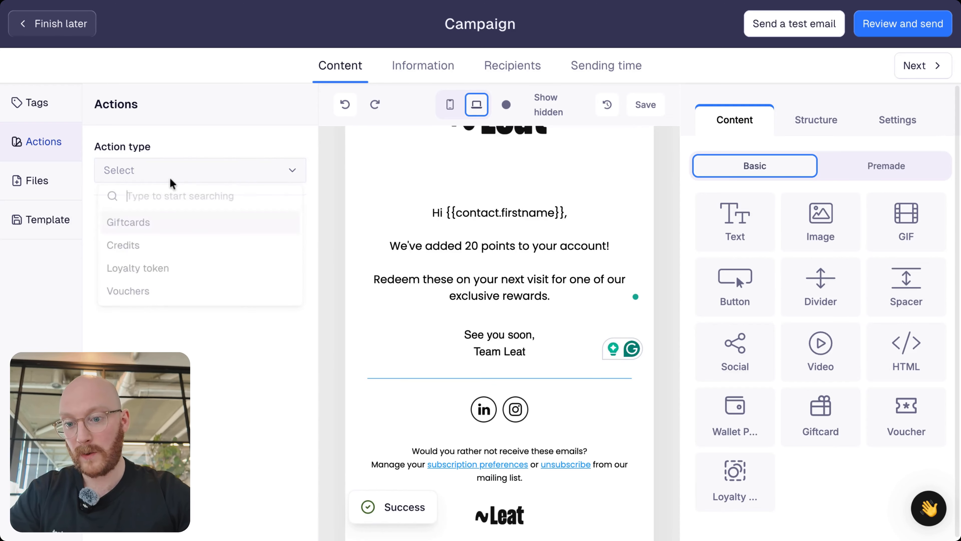
pyautogui.click(163, 295)
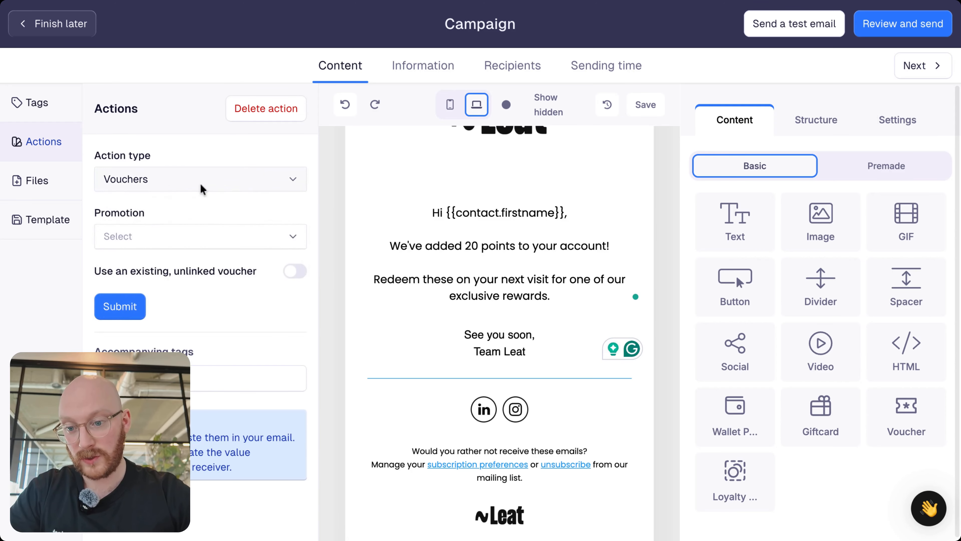
pyautogui.click(165, 242)
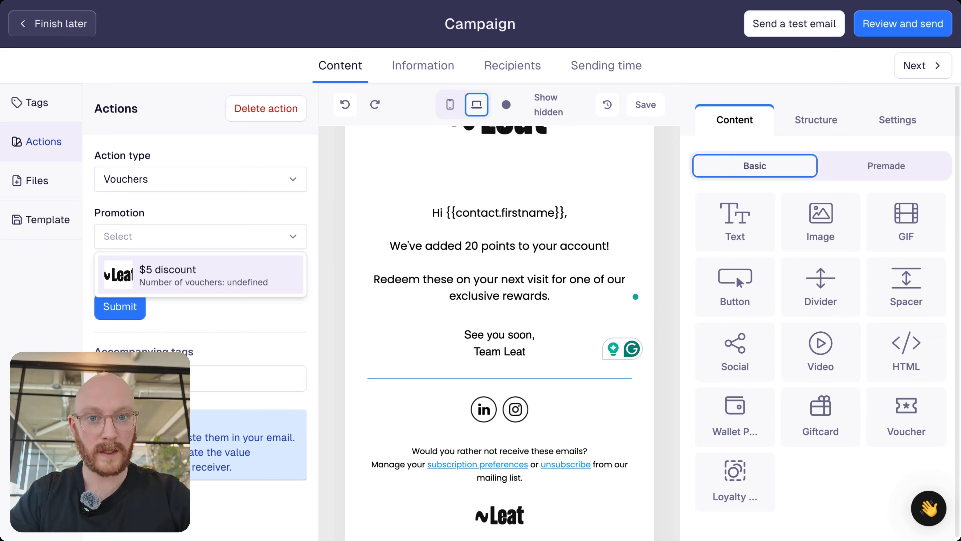
pyautogui.click(122, 273)
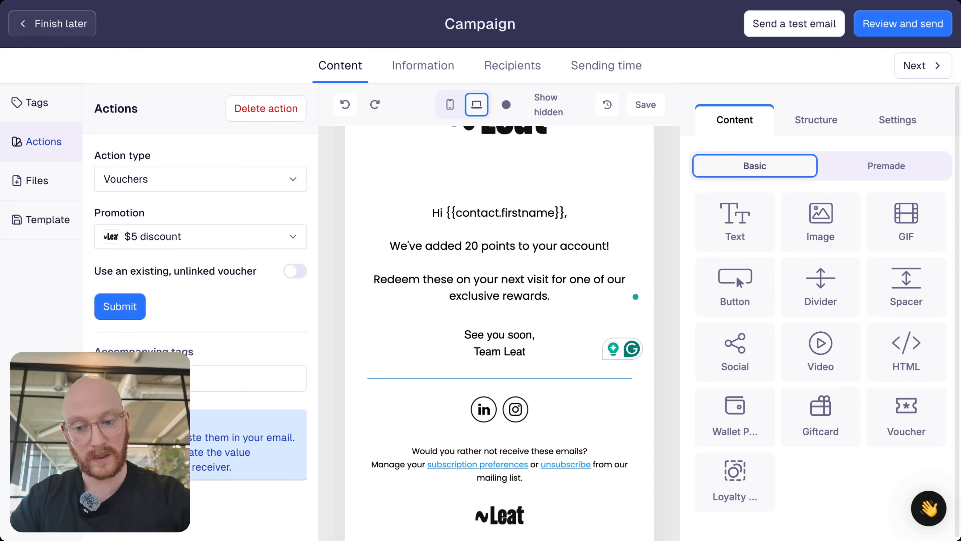
pyautogui.click(115, 306)
pyautogui.moveTo(164, 349)
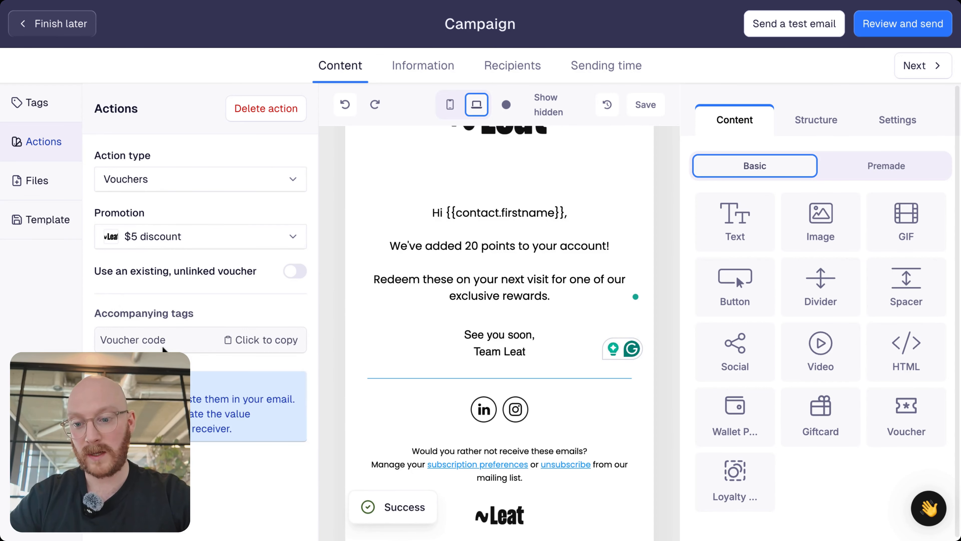
pyautogui.click(251, 343)
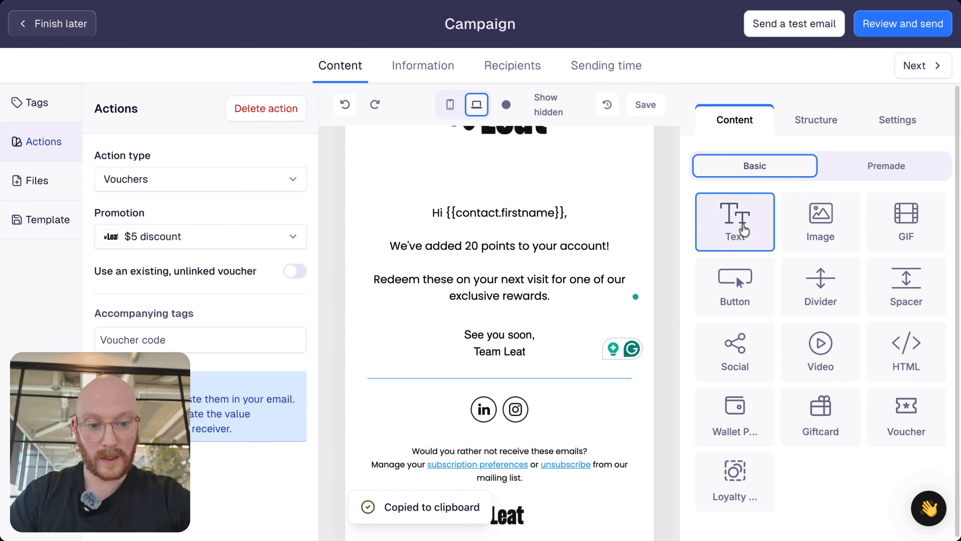
# Step: Insert a Voucher block above the "See you soon," sign-off and resize its QR code image to 114 px
pyautogui.moveTo(744, 230)
pyautogui.mouseDown()
pyautogui.moveTo(500, 223)
pyautogui.moveTo(500, 345)
pyautogui.moveTo(500, 222)
pyautogui.moveTo(743, 230)
pyautogui.mouseUp()
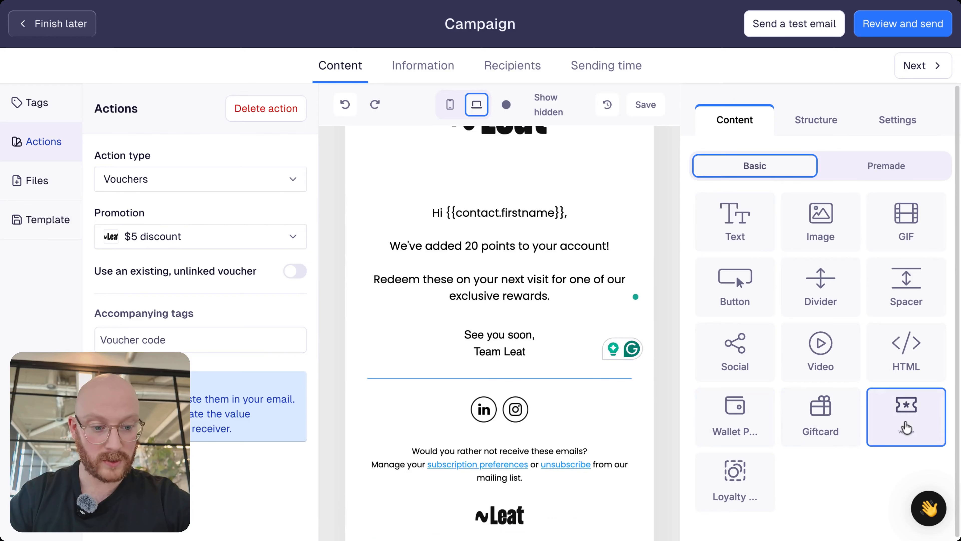
pyautogui.moveTo(906, 427); pyautogui.dragTo(500, 345)
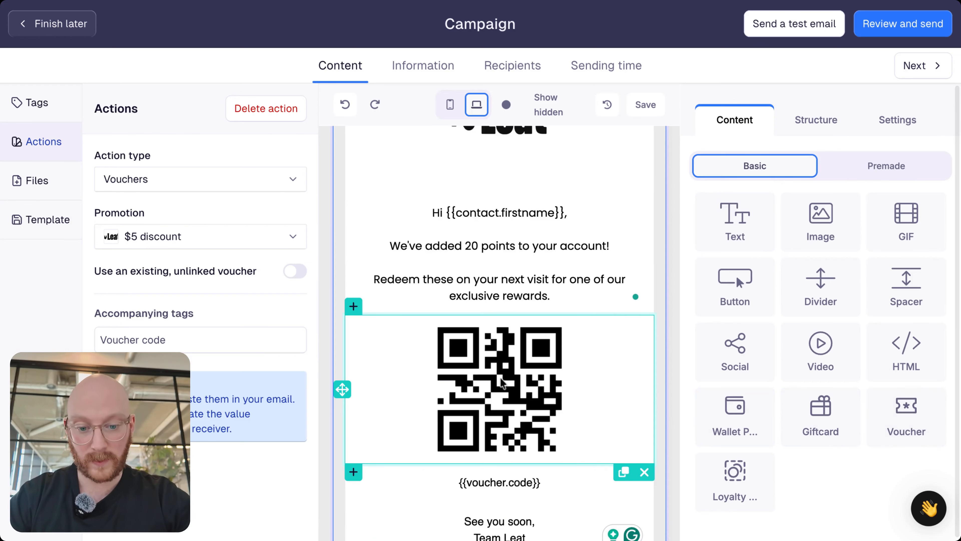
pyautogui.click(502, 383)
pyautogui.click(726, 431)
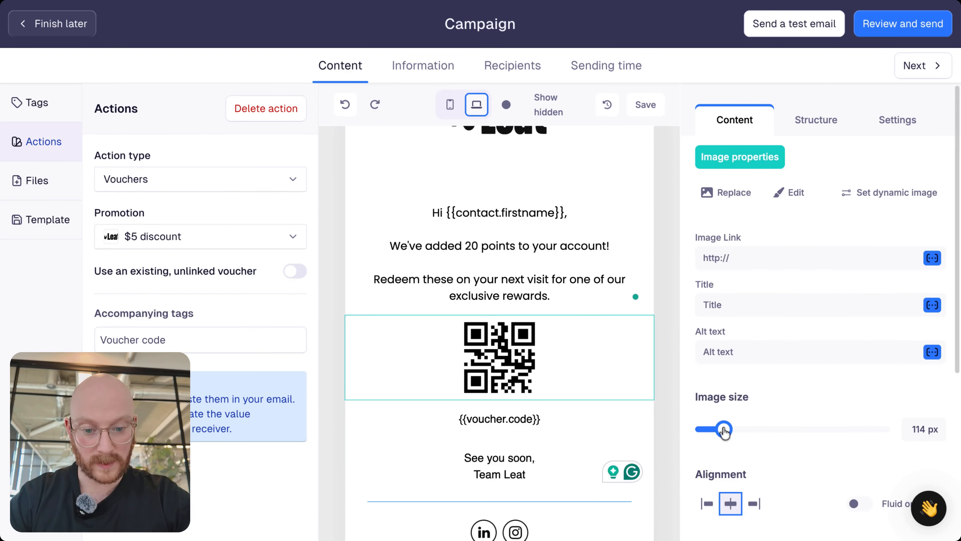
# Step: Replace the code text beneath the QR image with the copied tag {{voucher.code}}
pyautogui.tripleClick(517, 413)
pyautogui.hotkey('ctrl', 'c')
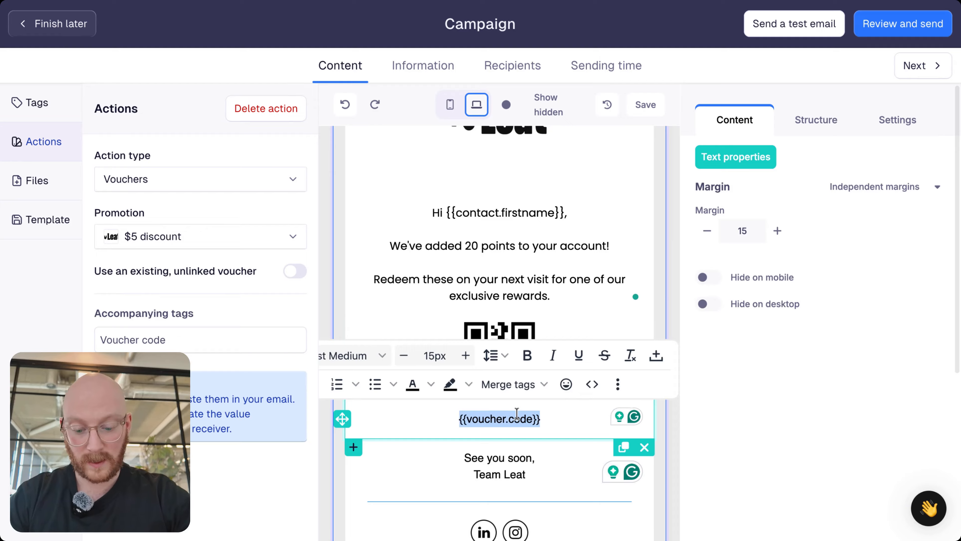
pyautogui.press('BackSpace')
pyautogui.hotkey('ctrl', 'v')
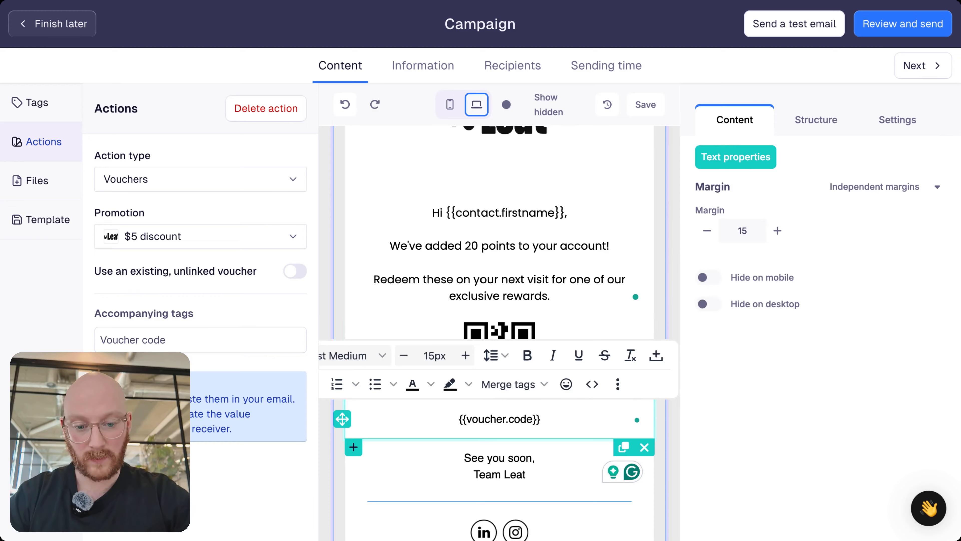
pyautogui.click(700, 452)
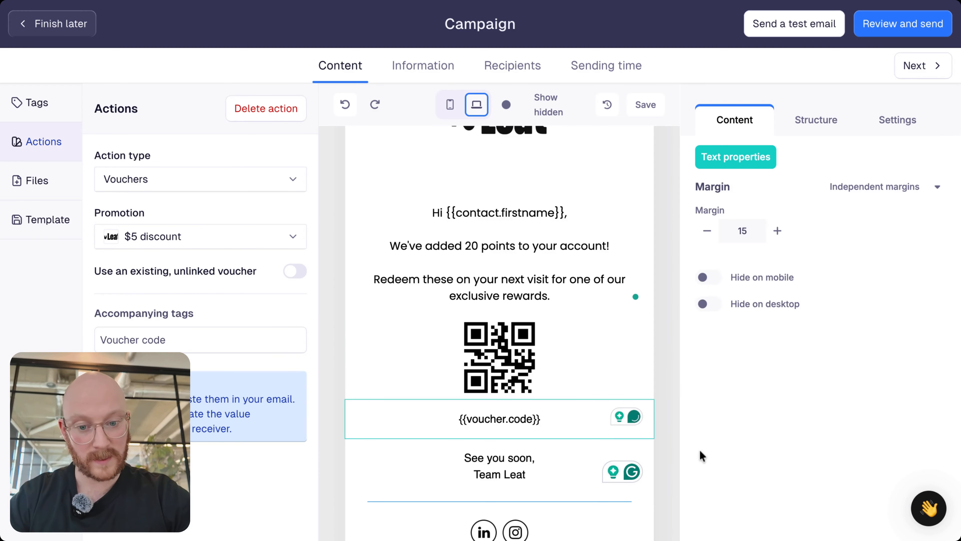
# Step: Replace the points and rewards paragraphs below the greeting with "We've gifted you a $5 dsicount!"
pyautogui.click(539, 275)
pyautogui.moveTo(559, 299); pyautogui.dragTo(391, 250)
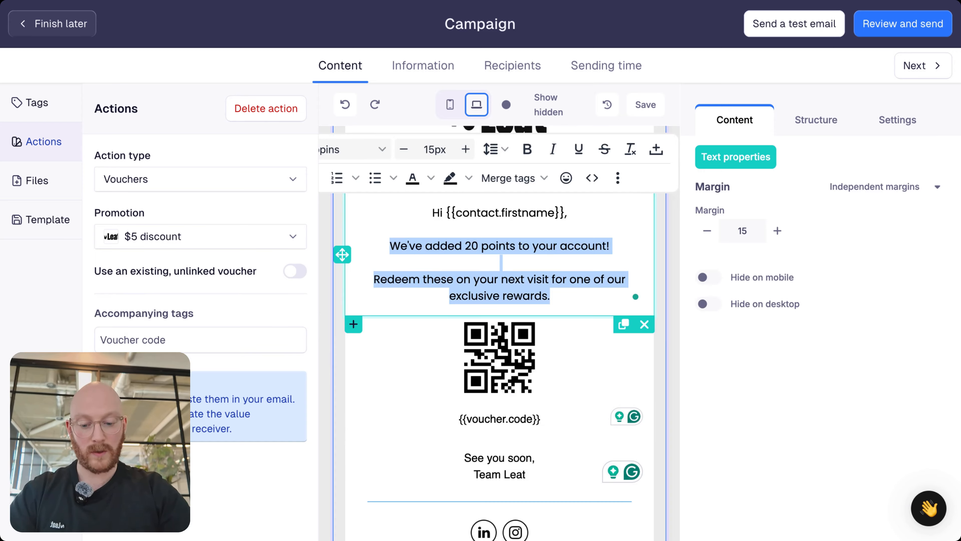
pyautogui.write('We')
pyautogui.write("'")
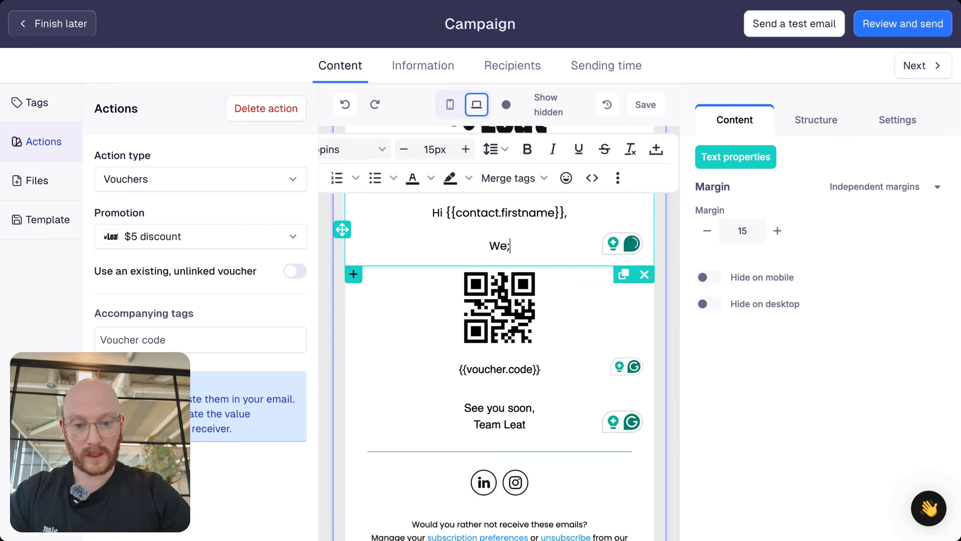
pyautogui.write('ve gifted ')
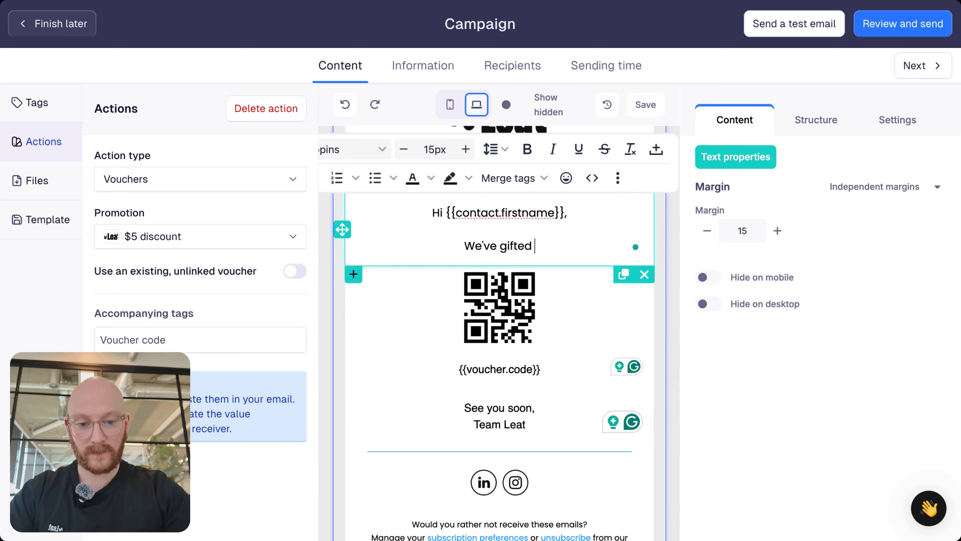
pyautogui.write('you a $5 dis')
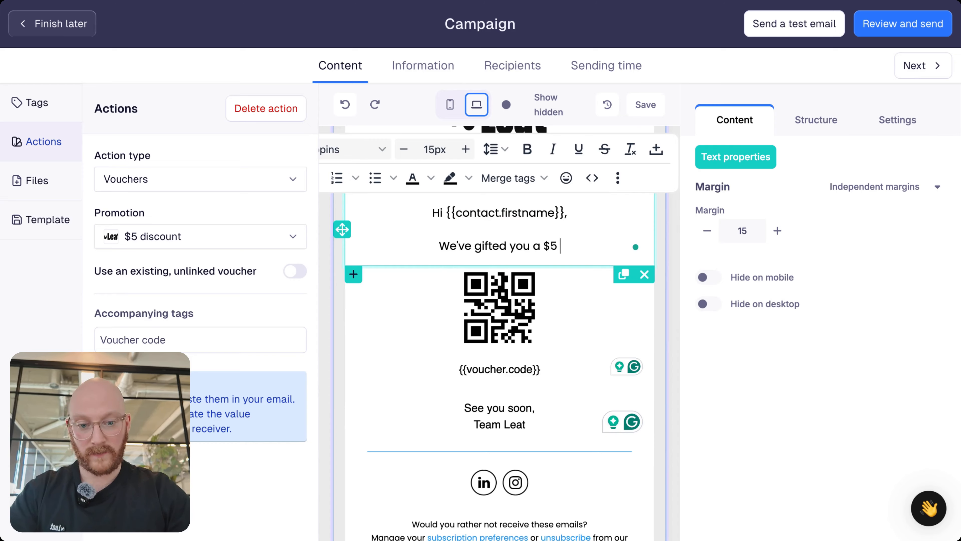
pyautogui.press('BackSpace')
pyautogui.press('BackSpace')
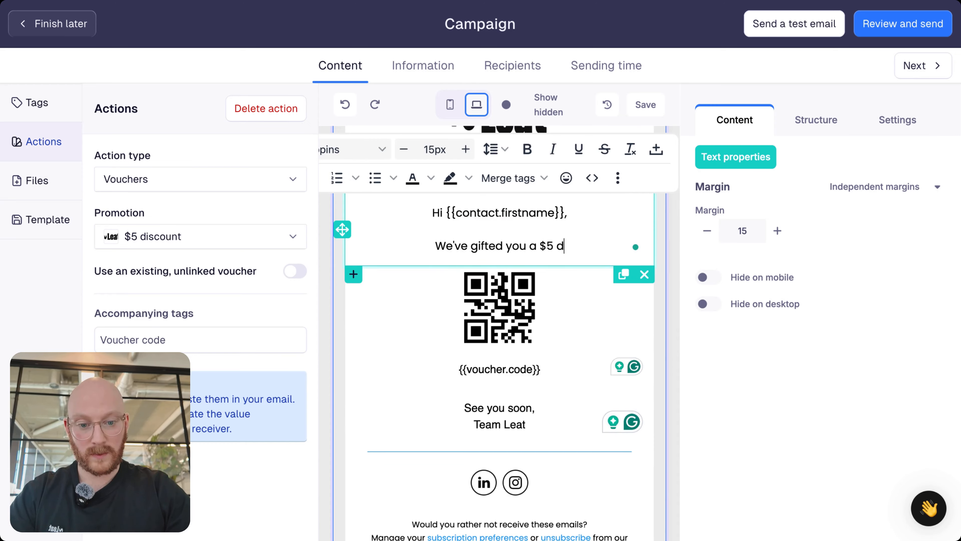
pyautogui.write('sicount')
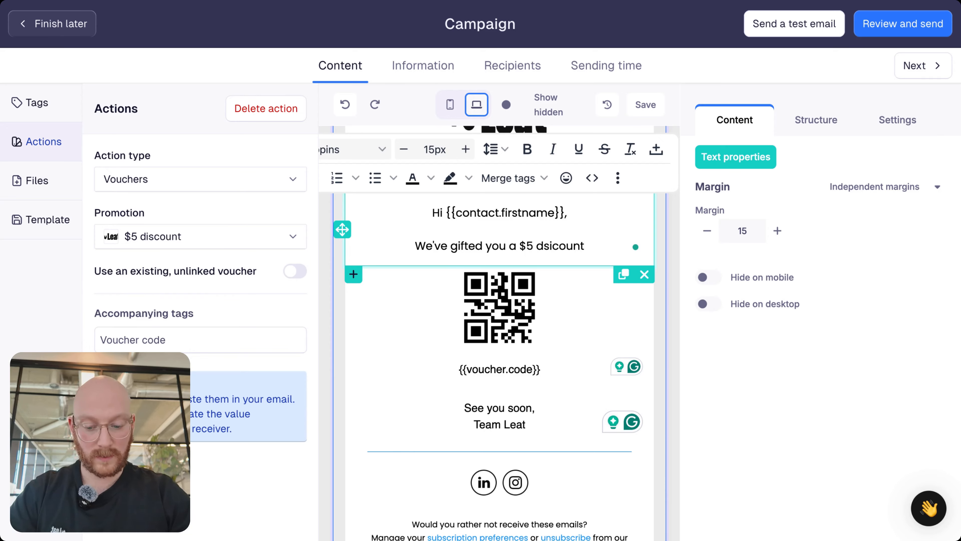
pyautogui.write('!')
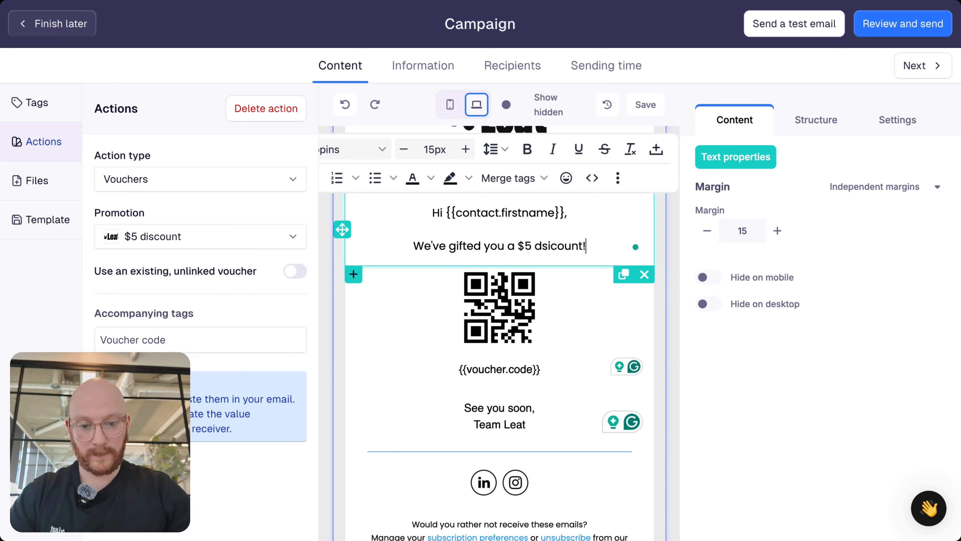
# Step: Add a closing paragraph to the message reading "Pop into your local Academy location to redeem this voucher."
pyautogui.press('Return')
pyautogui.write('Pop in')
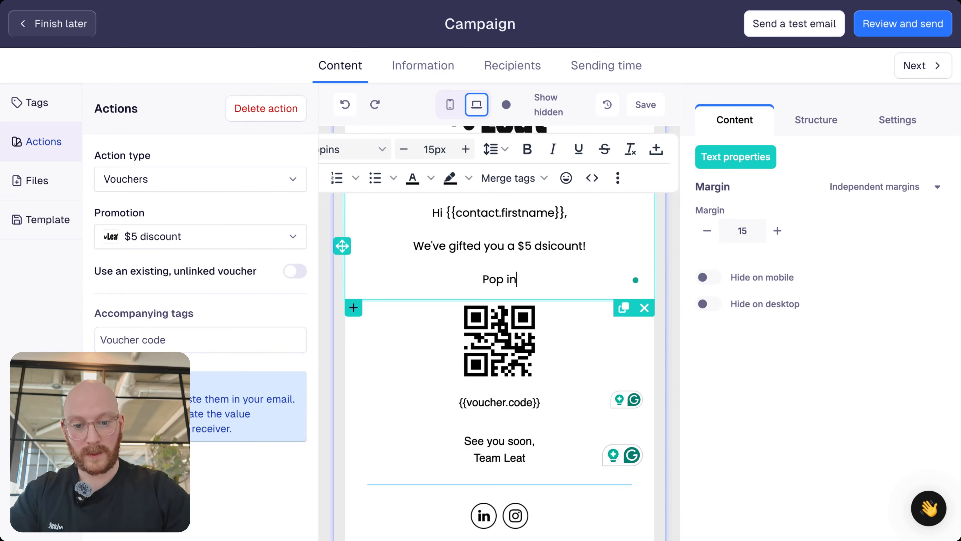
pyautogui.write('to your local')
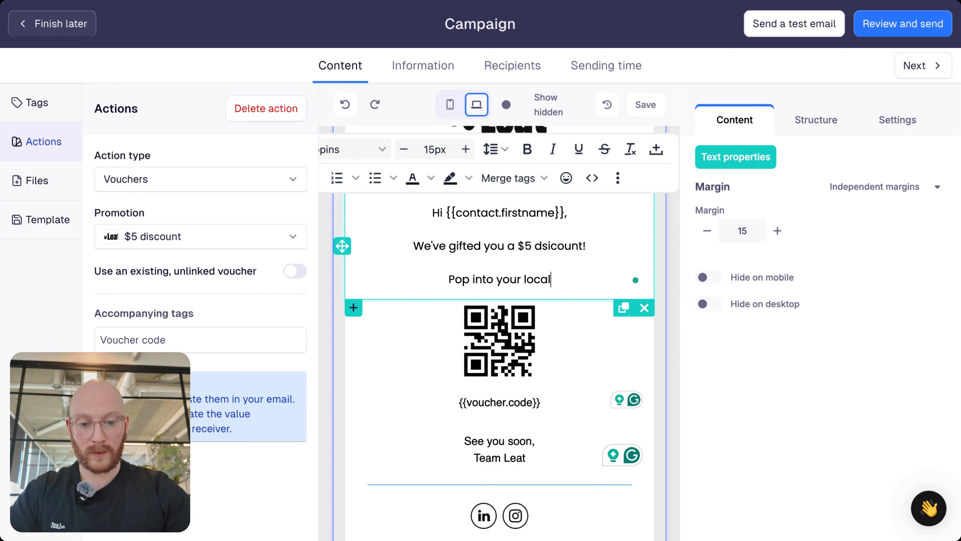
pyautogui.write(' Academy ')
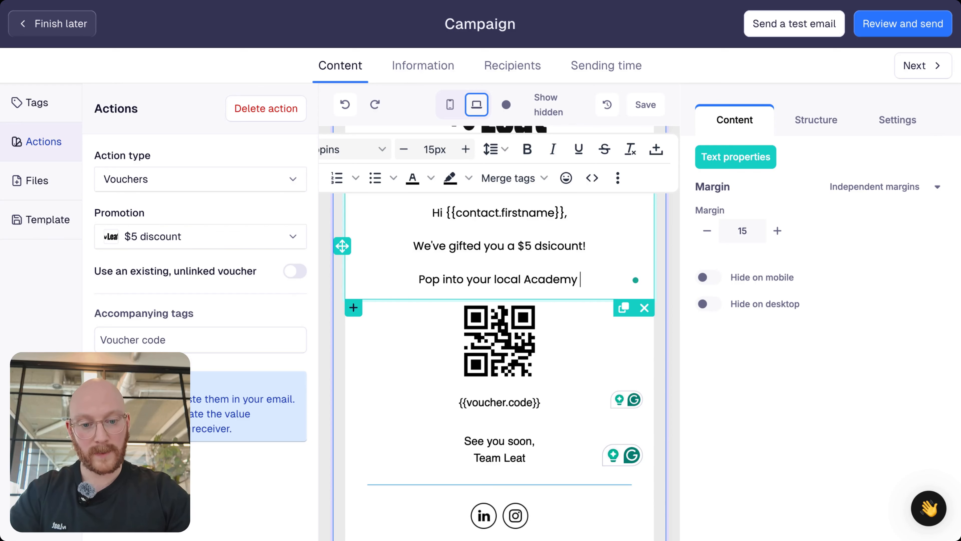
pyautogui.write('location to red')
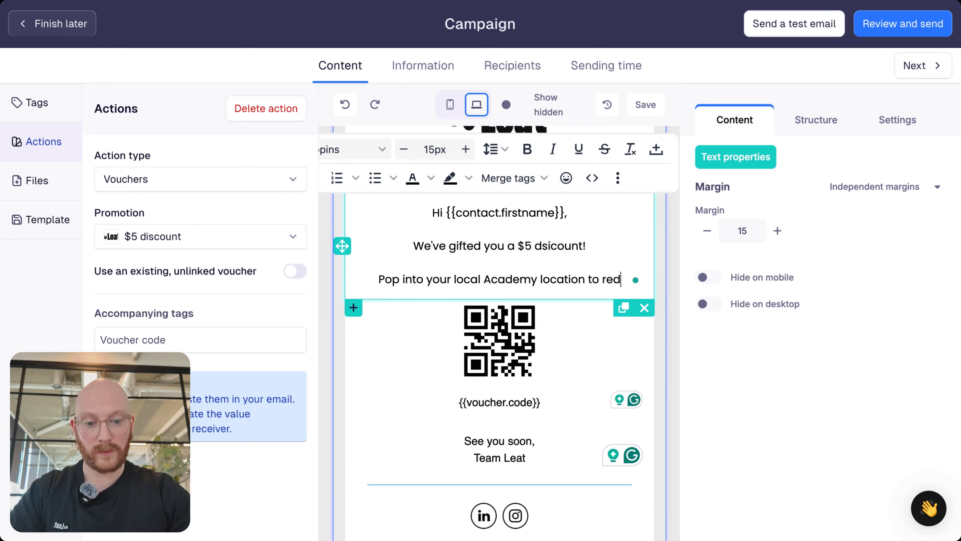
pyautogui.write('eem this voucher.')
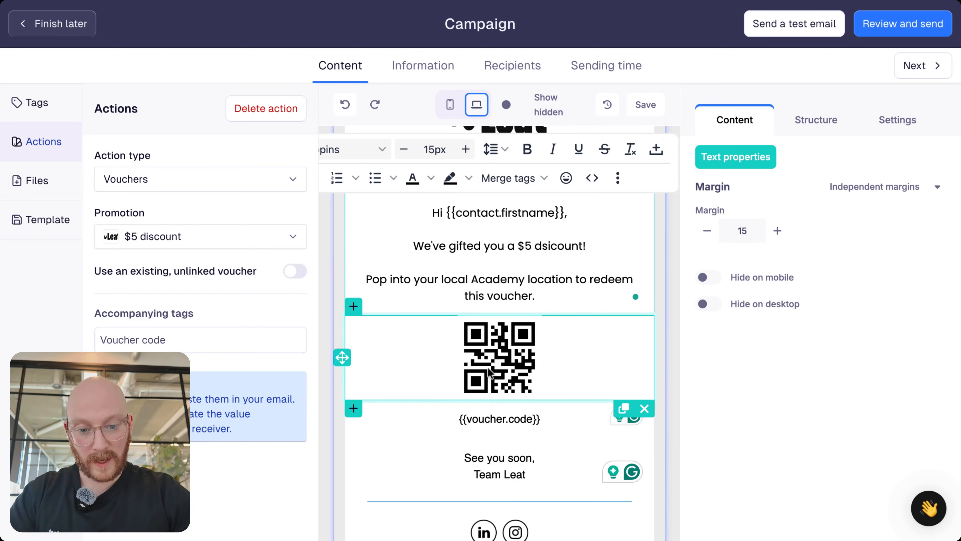
# Step: Delete the text block holding the greeting and discount message above the QR code
pyautogui.scroll(-5, 492, 427)
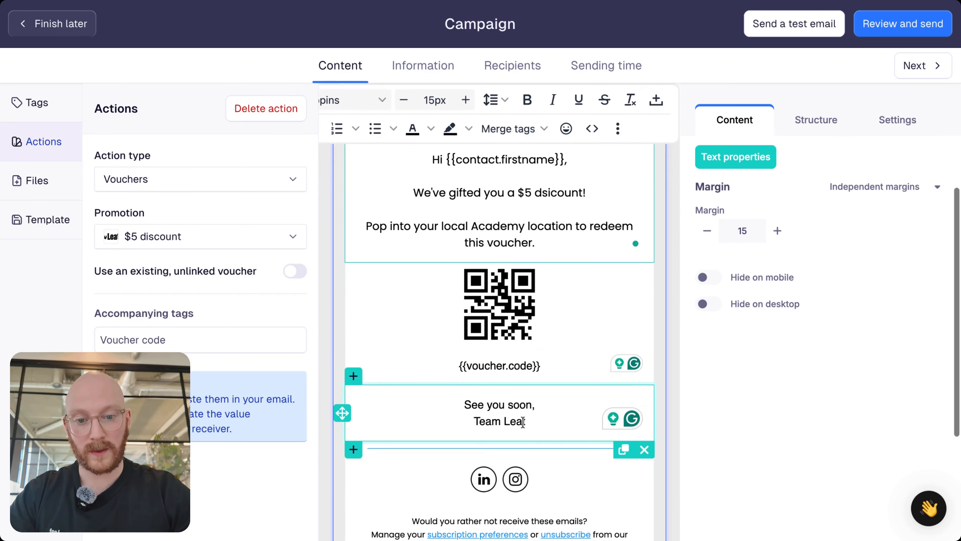
pyautogui.scroll(8, 491, 378)
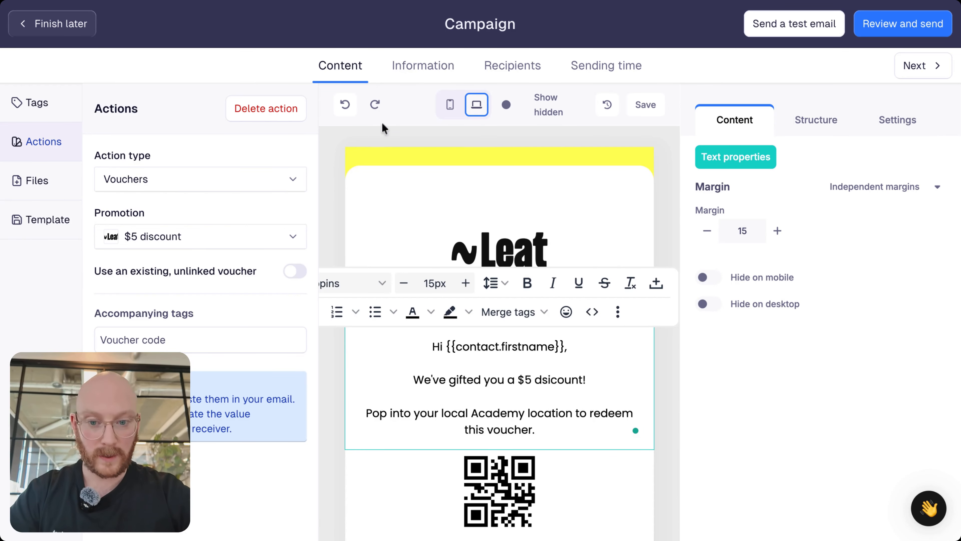
pyautogui.click(330, 150)
pyautogui.scroll(-3, 397, 335)
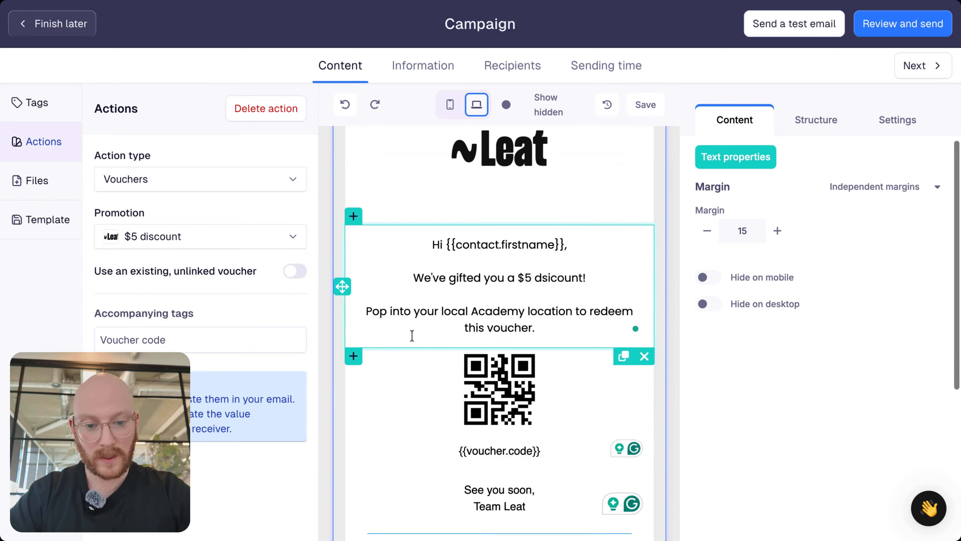
pyautogui.click(645, 356)
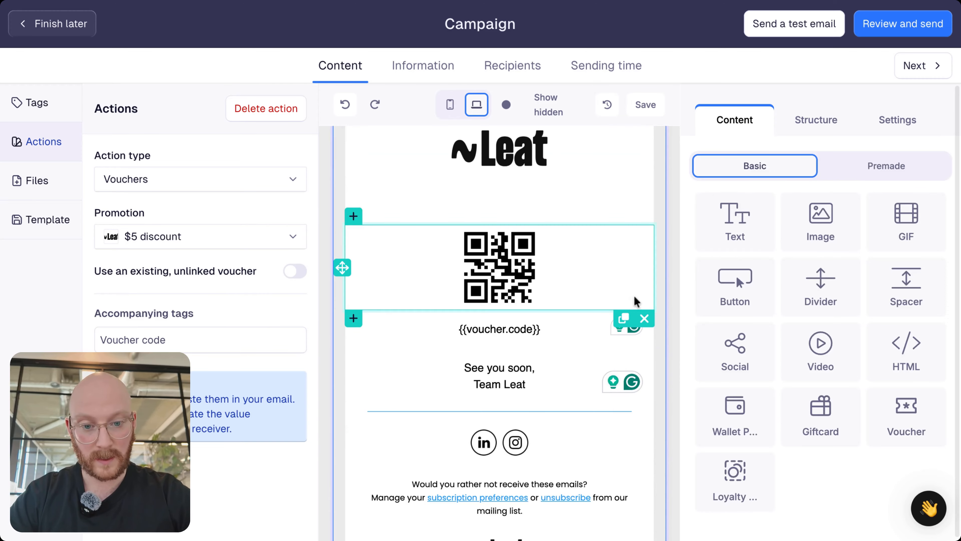
# Step: Restore the deleted greeting text block, and delete the QR code block and the {{voucher.code}} block instead
pyautogui.hotkey('ctrl', 'z')
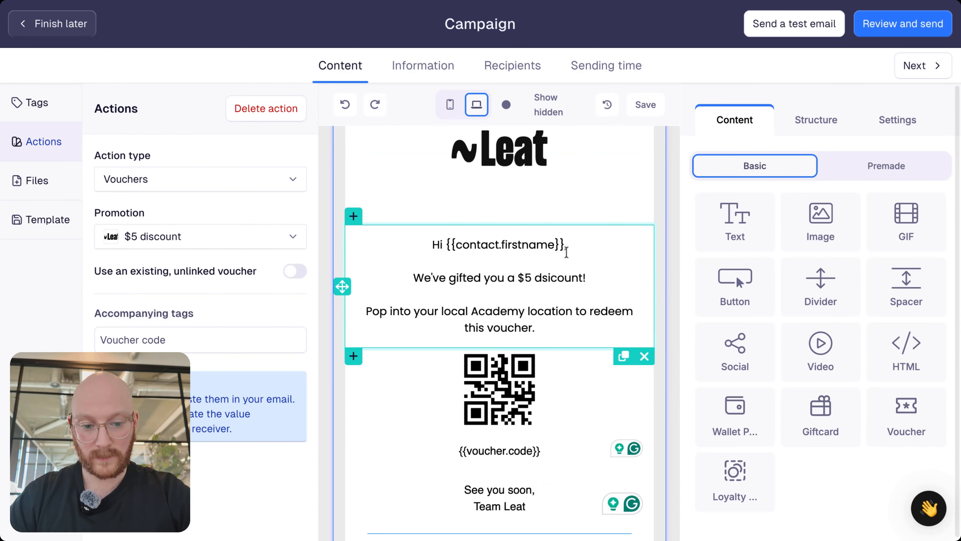
pyautogui.click(644, 438)
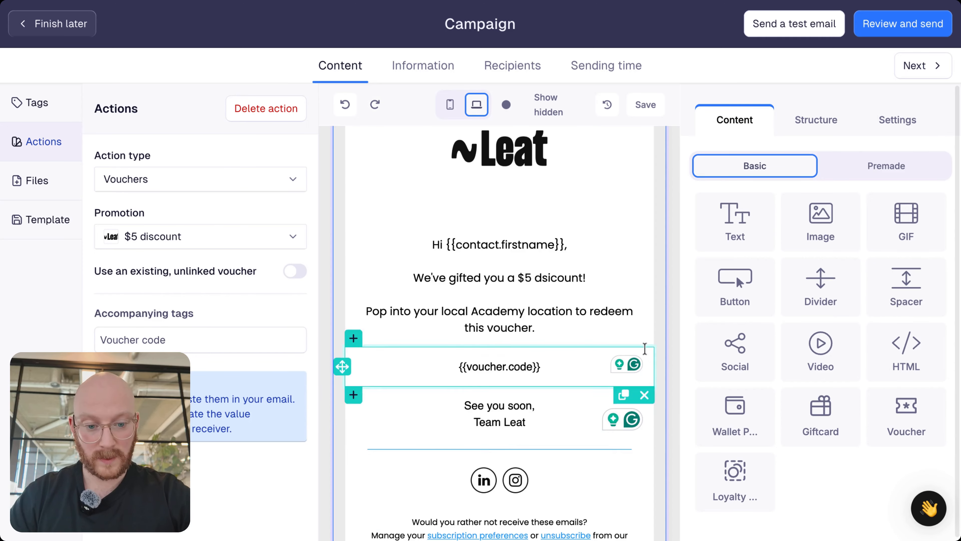
pyautogui.click(648, 391)
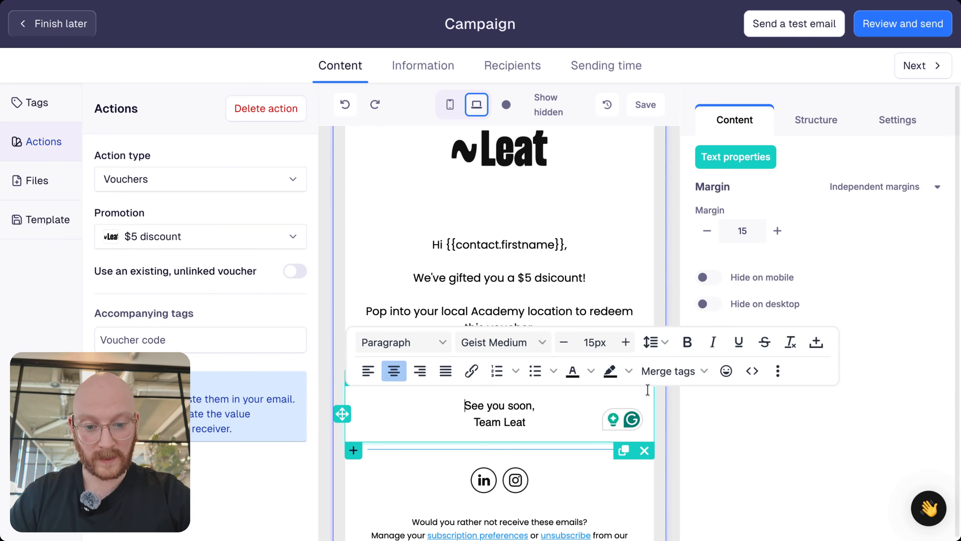
pyautogui.click(662, 430)
pyautogui.click(644, 395)
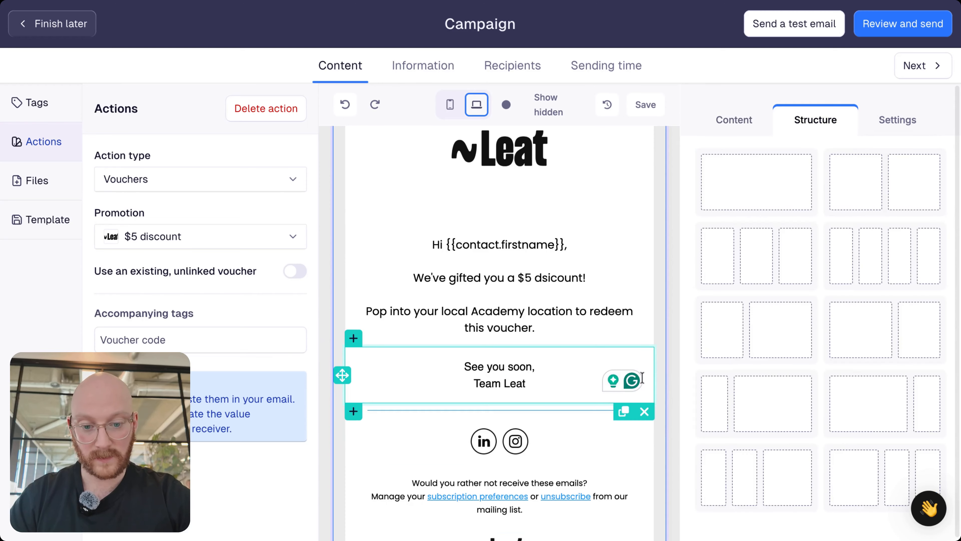
# Step: Delete the existing voucher action and create a new action of type Giftcards
pyautogui.click(264, 107)
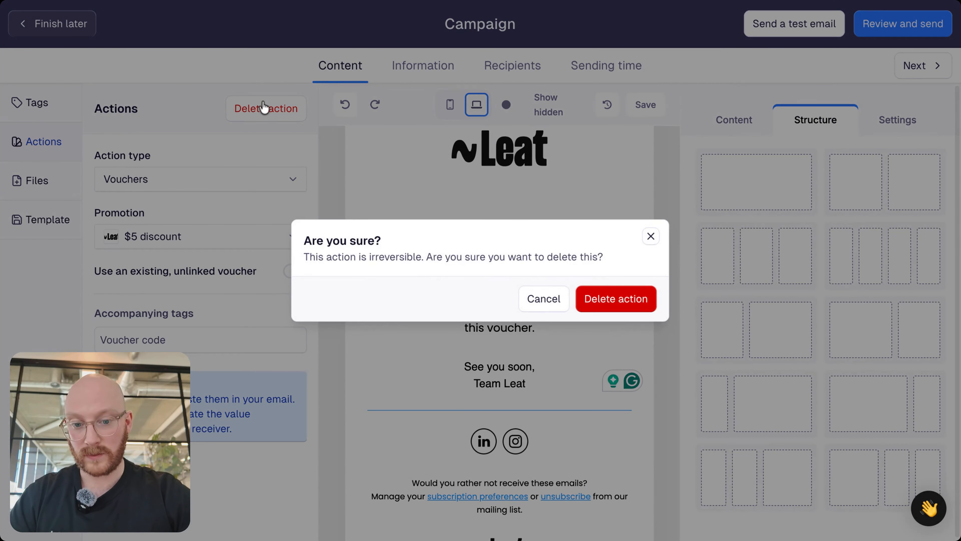
pyautogui.click(630, 305)
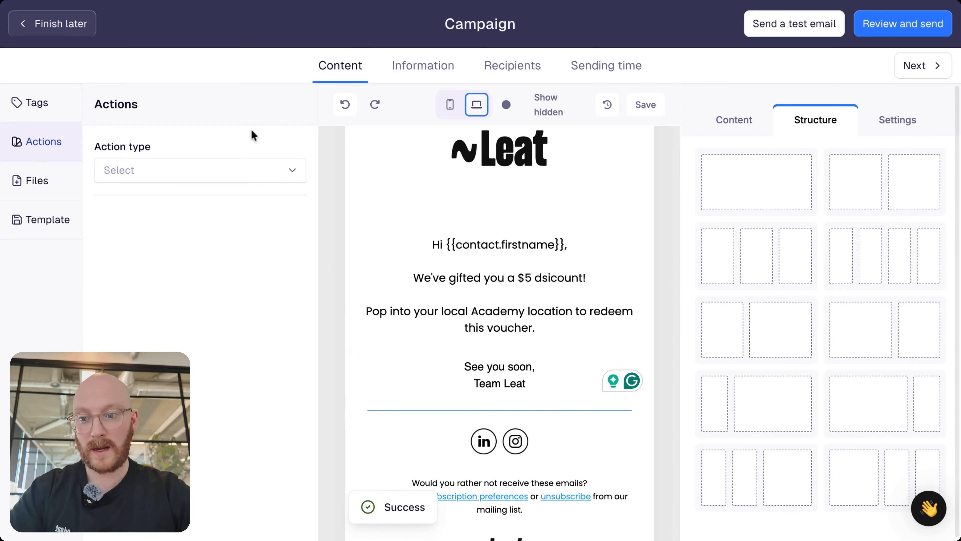
pyautogui.click(191, 169)
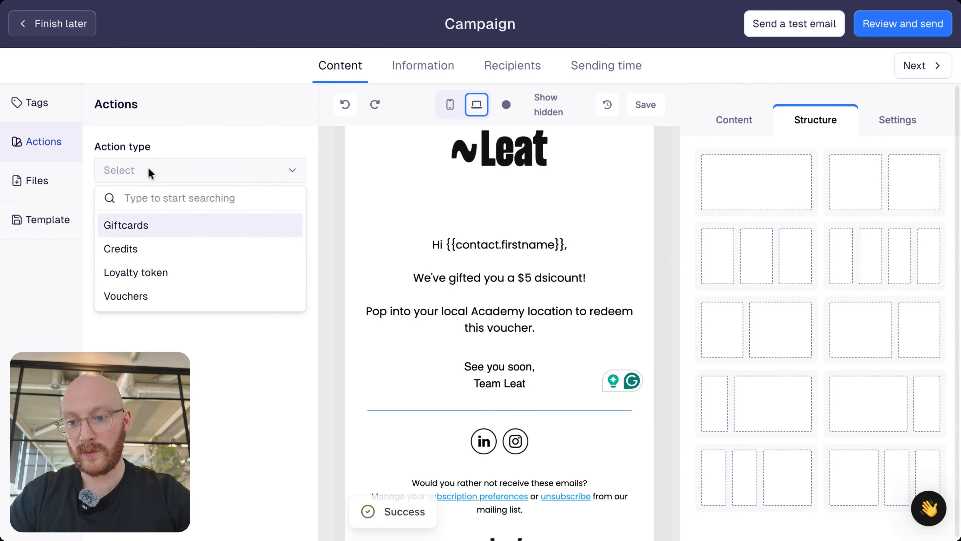
pyautogui.click(149, 228)
pyautogui.click(154, 231)
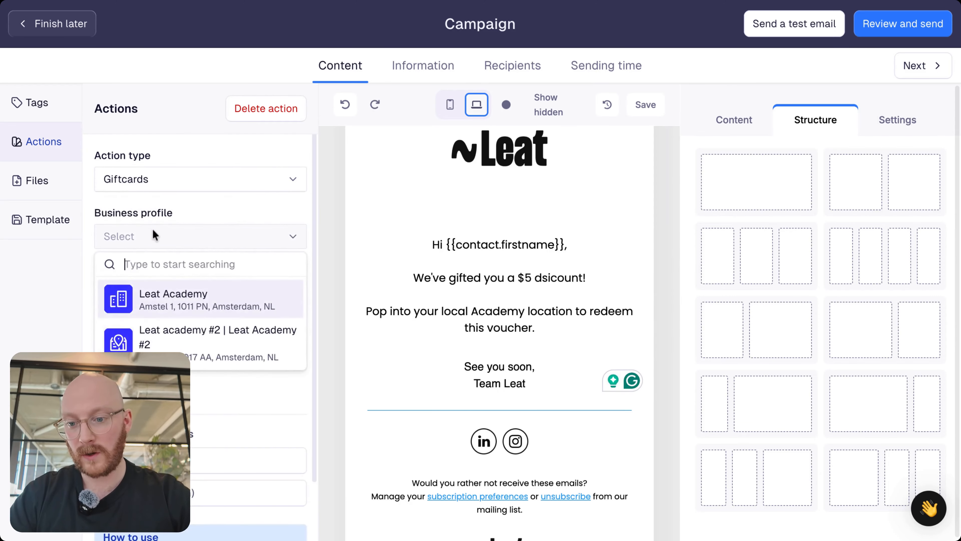
# Step: Set the giftcard action to the Leat Academy business profile and Leat Academy giftcard program with an amount of 25, and save it
pyautogui.click(219, 302)
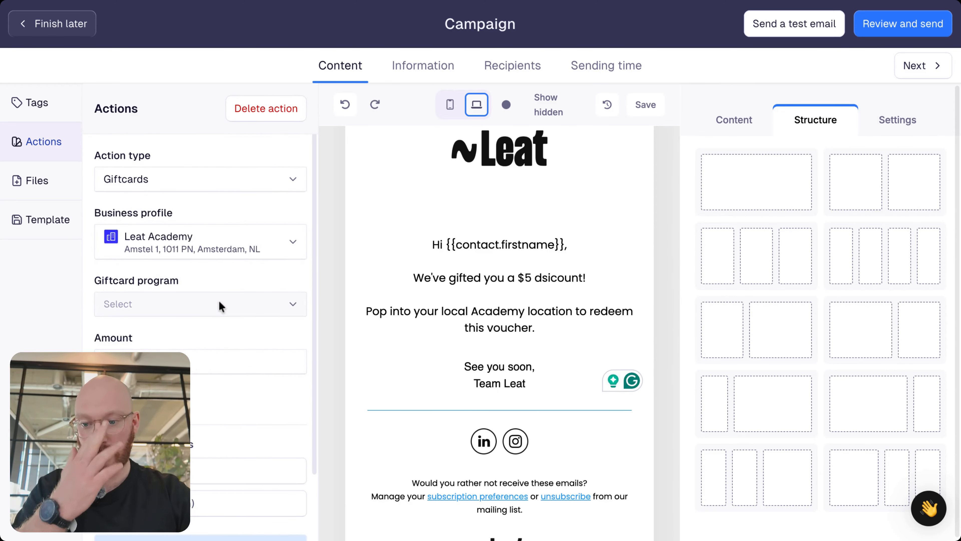
pyautogui.click(197, 303)
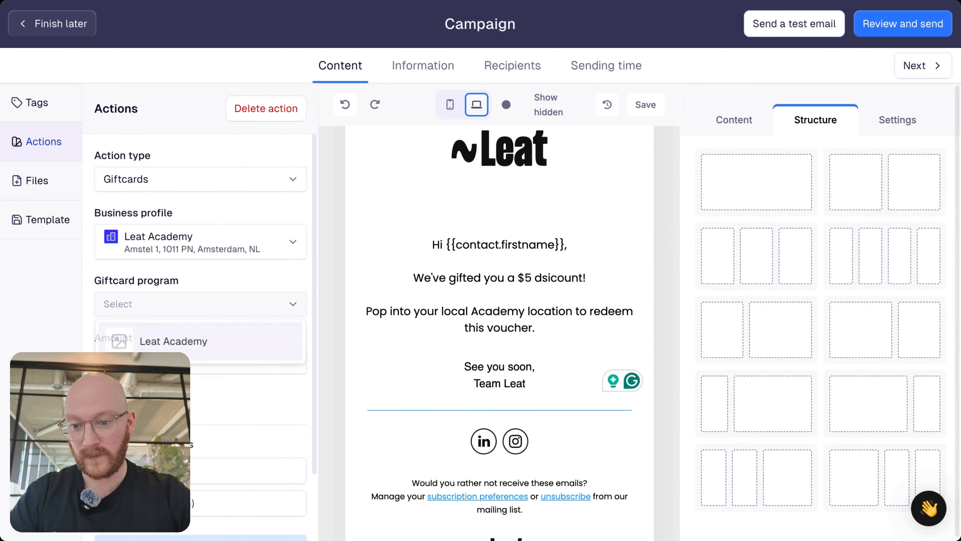
pyautogui.click(162, 342)
pyautogui.click(232, 360)
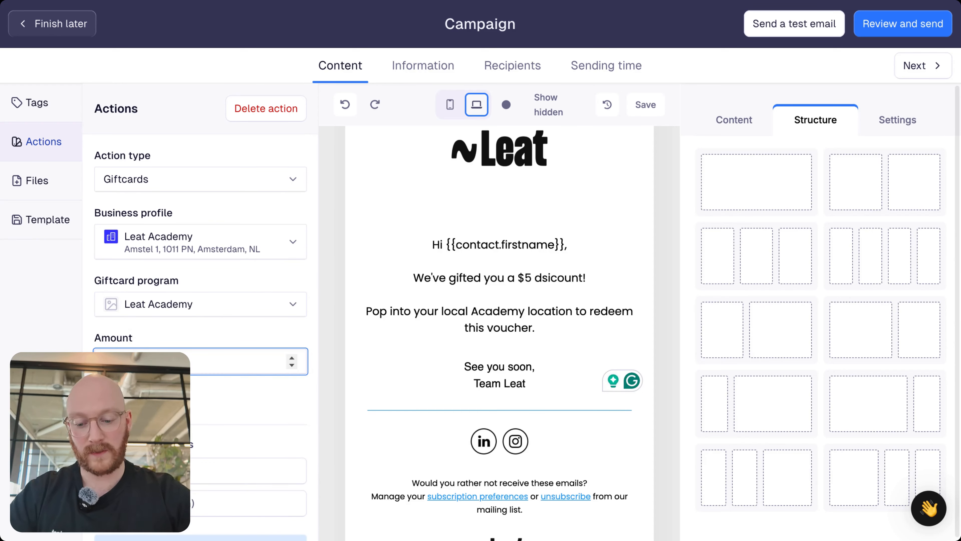
pyautogui.click(232, 396)
pyautogui.scroll(-1, 233, 397)
pyautogui.click(128, 349)
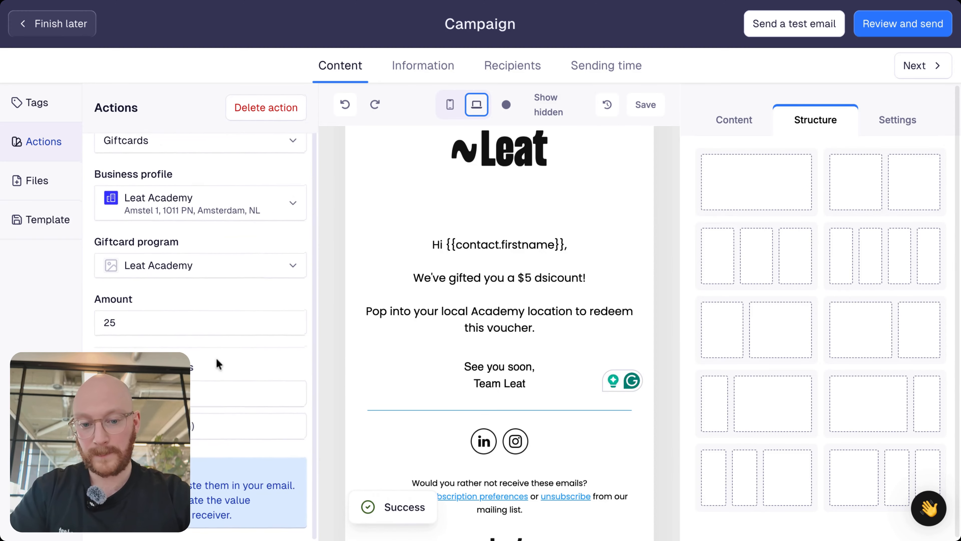
# Step: Insert a Giftcard block between the message and the sign-off, and reduce its QR image to 129 px
pyautogui.click(739, 121)
pyautogui.click(828, 424)
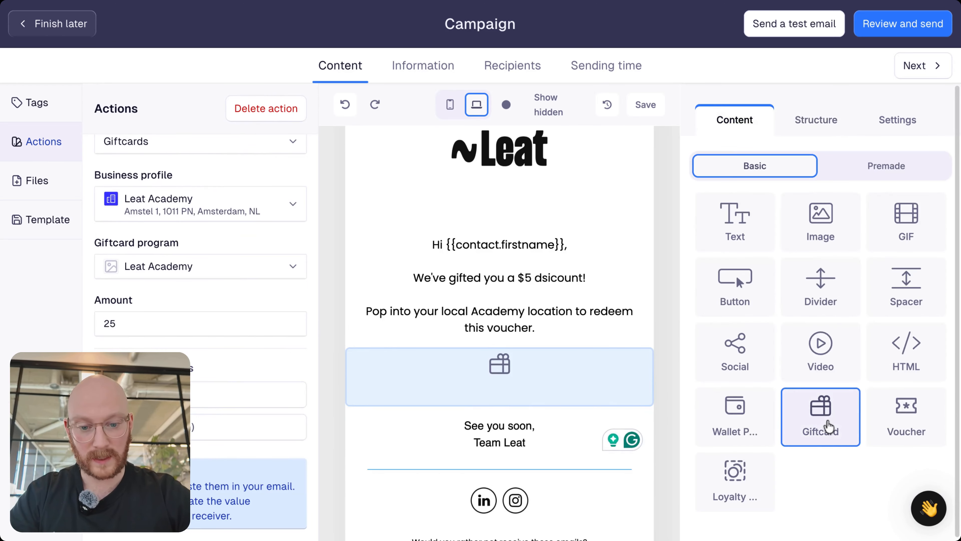
pyautogui.click(583, 401)
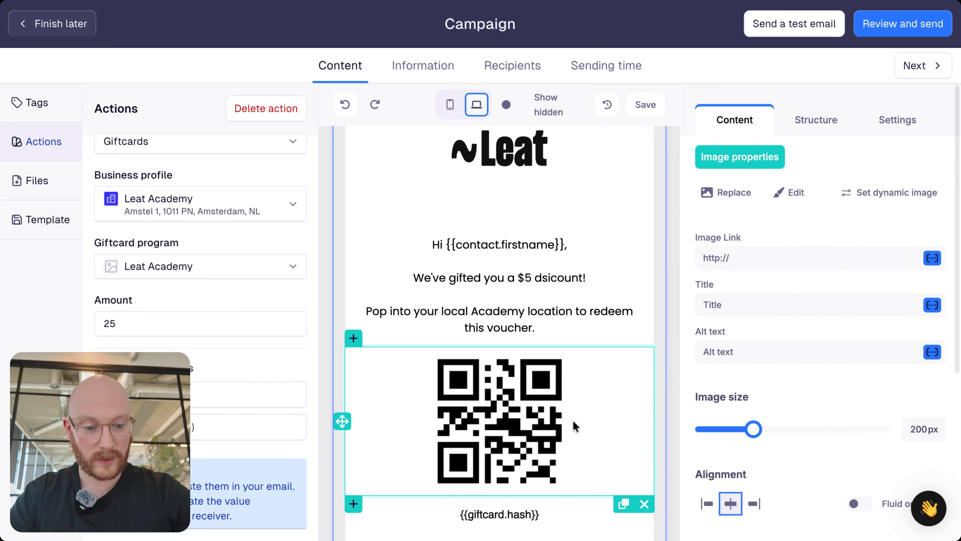
pyautogui.click(726, 431)
# Step: Replace the code text beneath the QR image with the giftcard code tag {{giftcard.hash}} copied from the accompanying tags
pyautogui.scroll(-1, 500, 341)
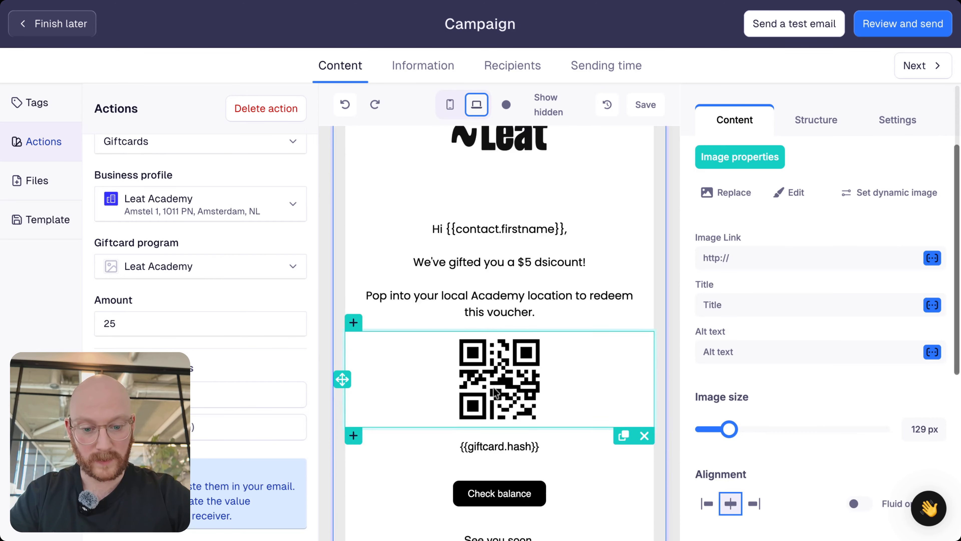
pyautogui.click(495, 444)
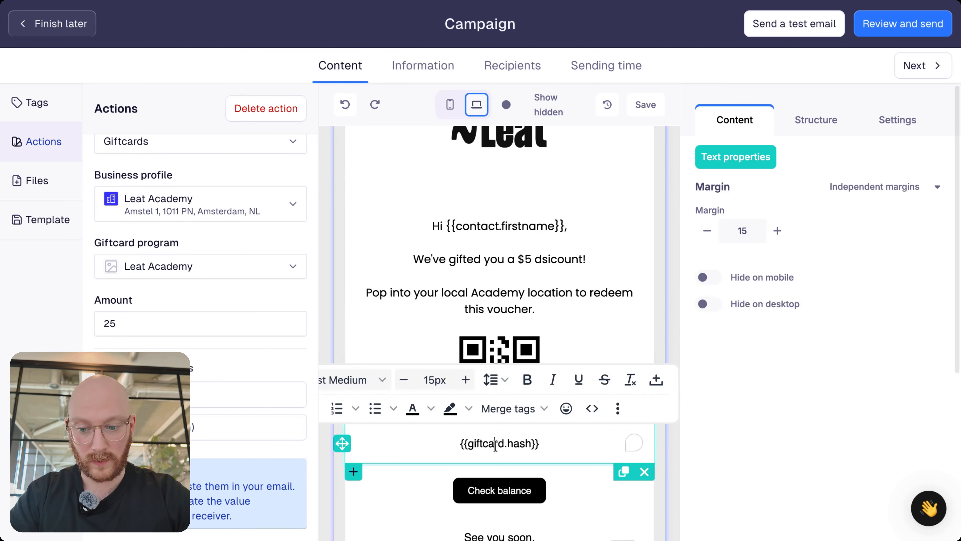
pyautogui.click(276, 434)
pyautogui.click(494, 443)
pyautogui.tripleClick(493, 442)
pyautogui.hotkey('ctrl', 'v')
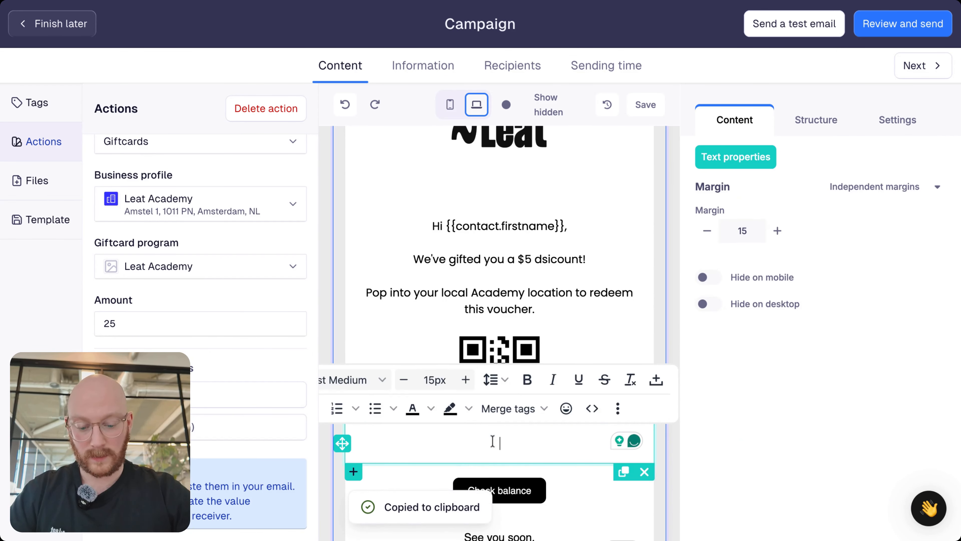
pyautogui.click(669, 299)
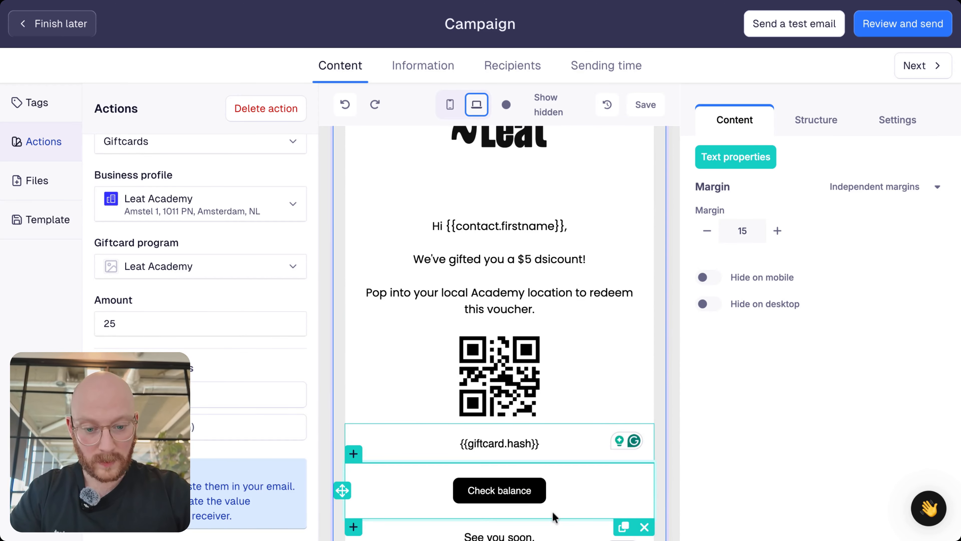
# Step: Try deleting the Check balance button block beneath the giftcard code, and undo the deletion
pyautogui.scroll(-1, 530, 488)
pyautogui.click(470, 456)
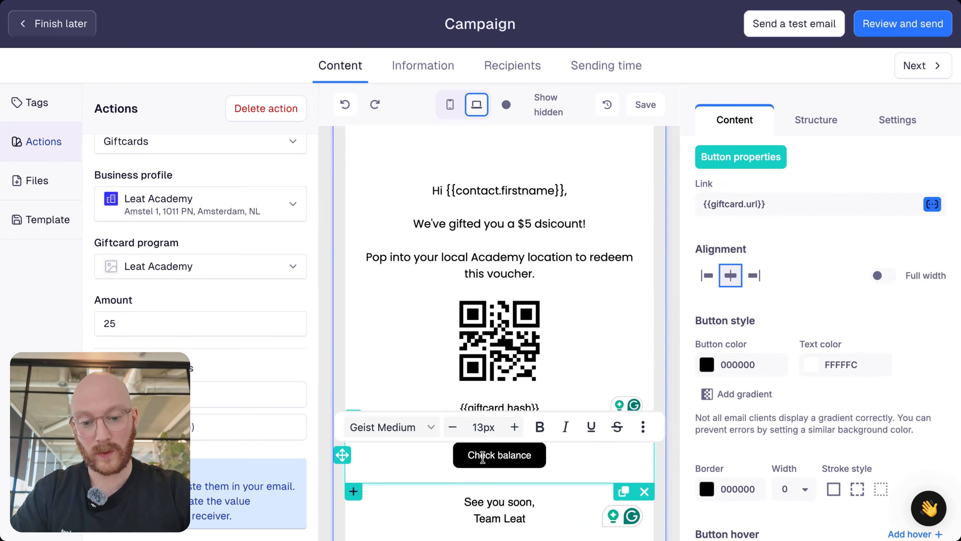
pyautogui.click(566, 470)
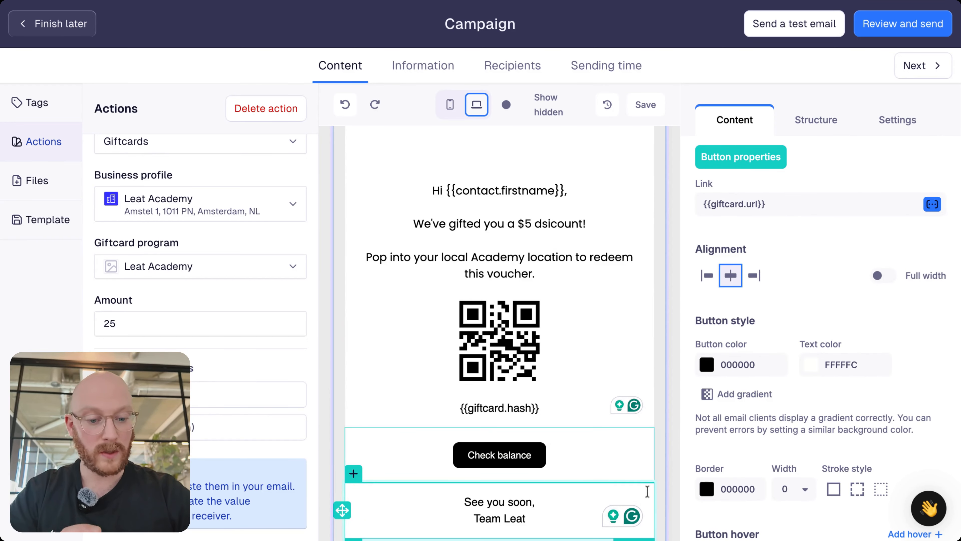
pyautogui.click(645, 491)
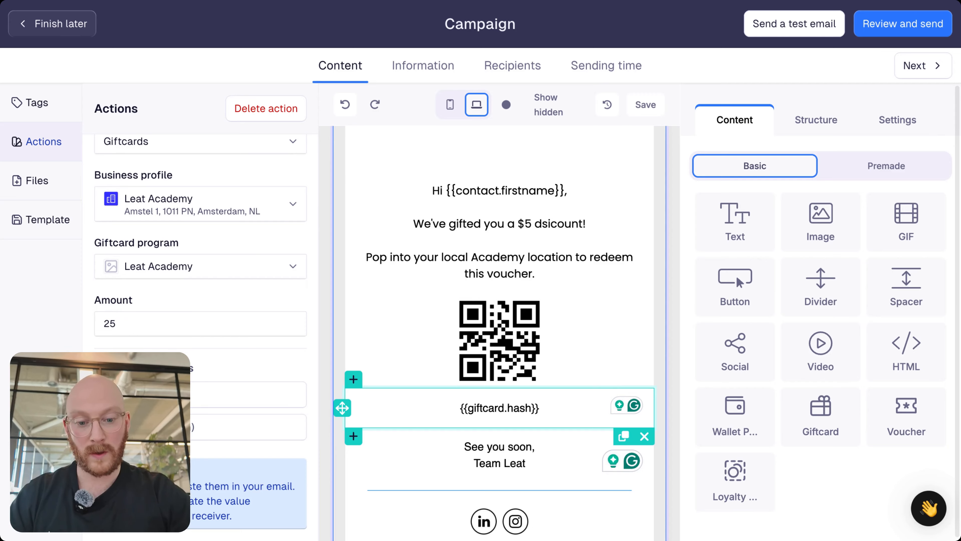
pyautogui.press('super+z')
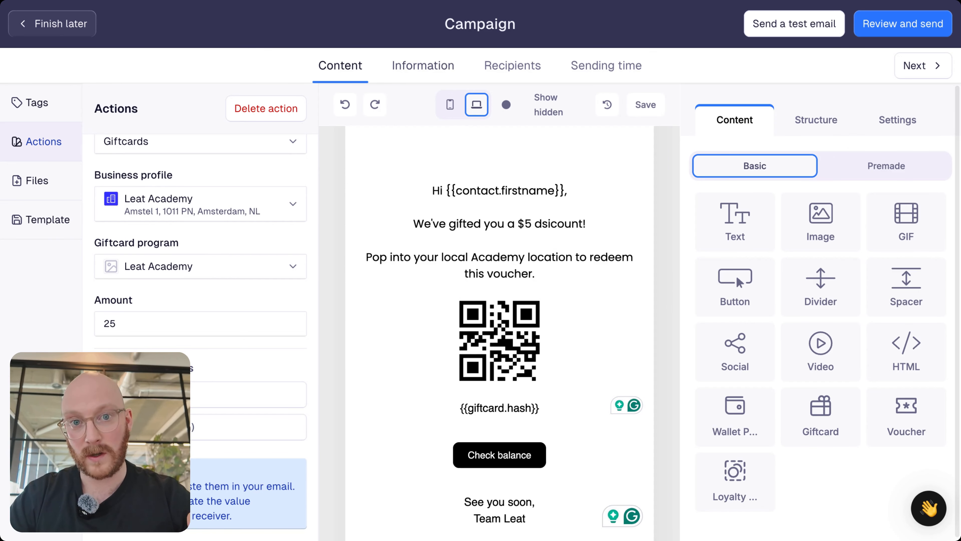
# Step: Replace the discount and redemption paragraphs below the greeting with "Thanks for joining the Leat Academy!"
pyautogui.click(485, 223)
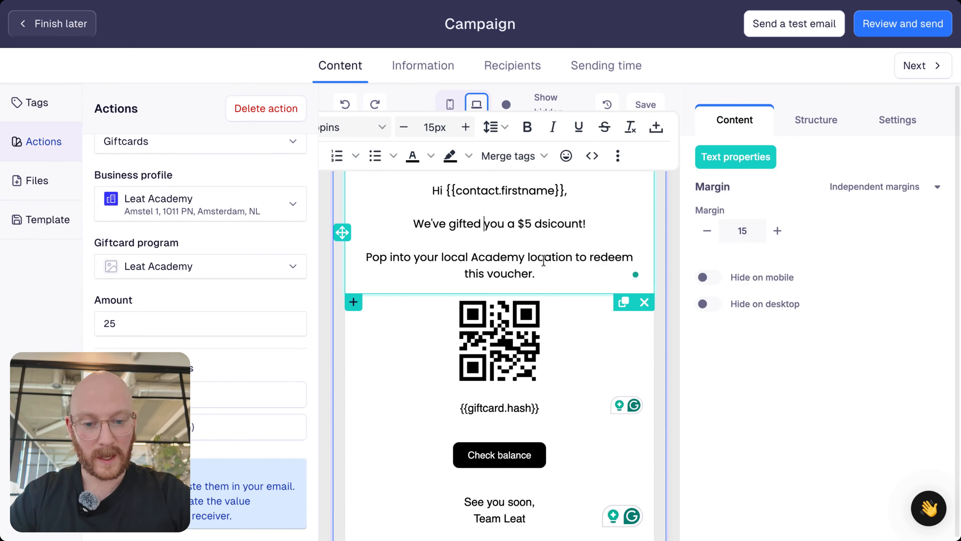
pyautogui.moveTo(540, 274); pyautogui.dragTo(409, 224)
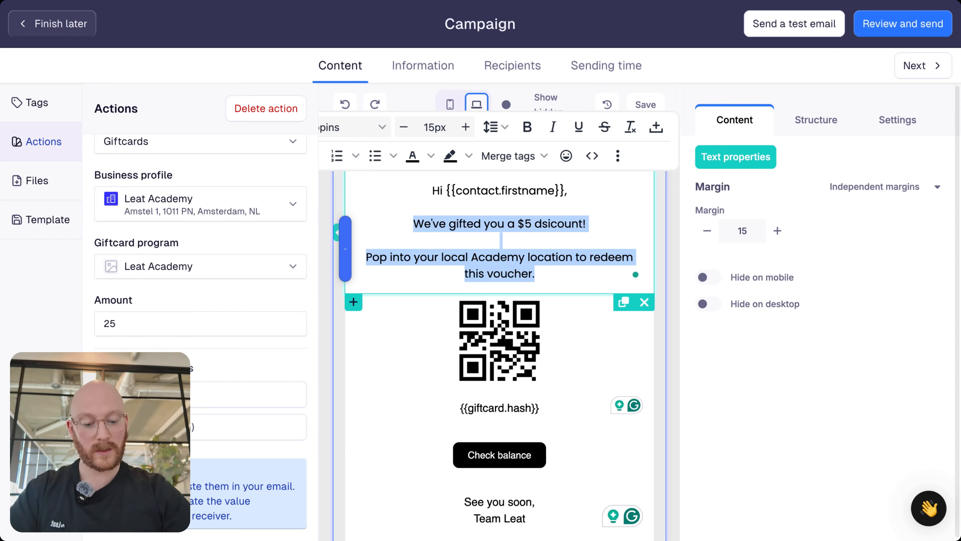
pyautogui.write('Thanks gf')
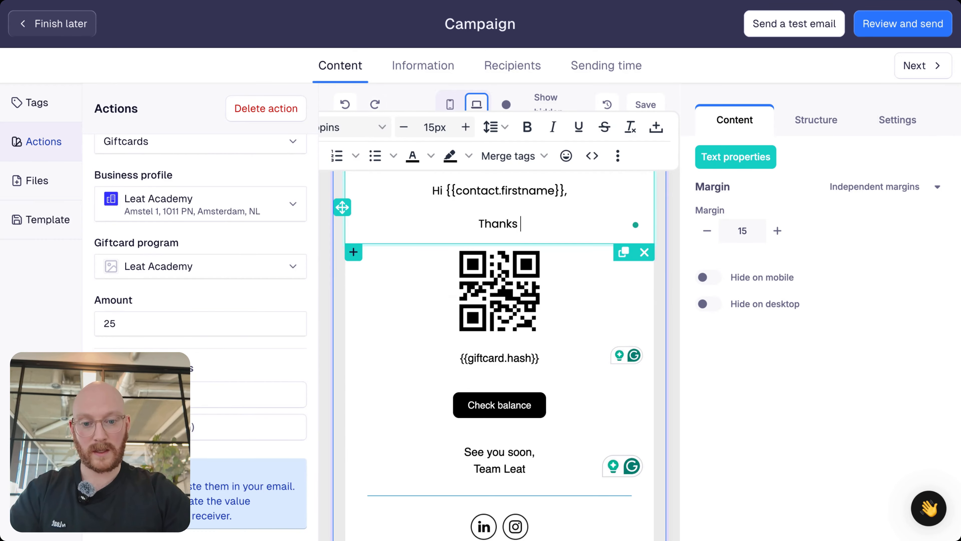
pyautogui.press('BackSpace')
pyautogui.press('BackSpace')
pyautogui.write('for j')
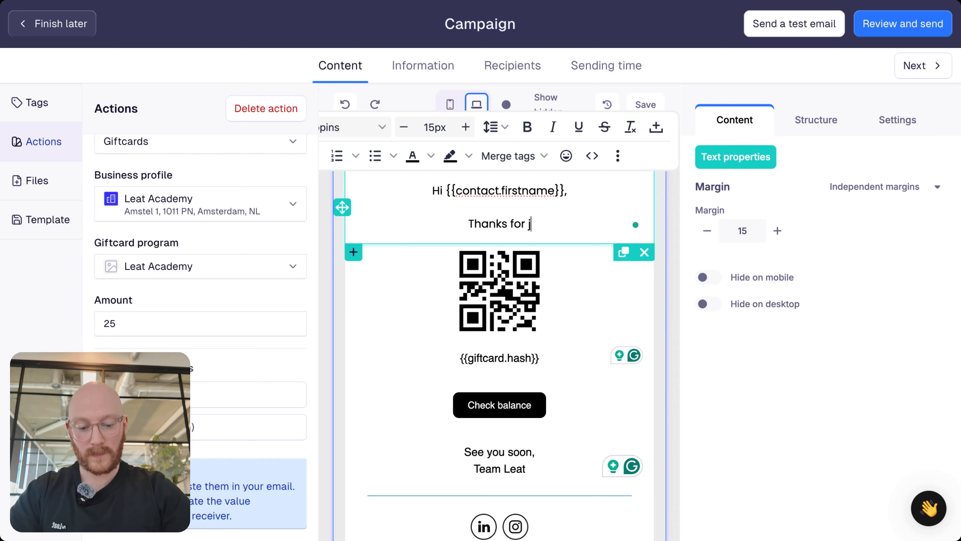
pyautogui.write('oining the Leat ac')
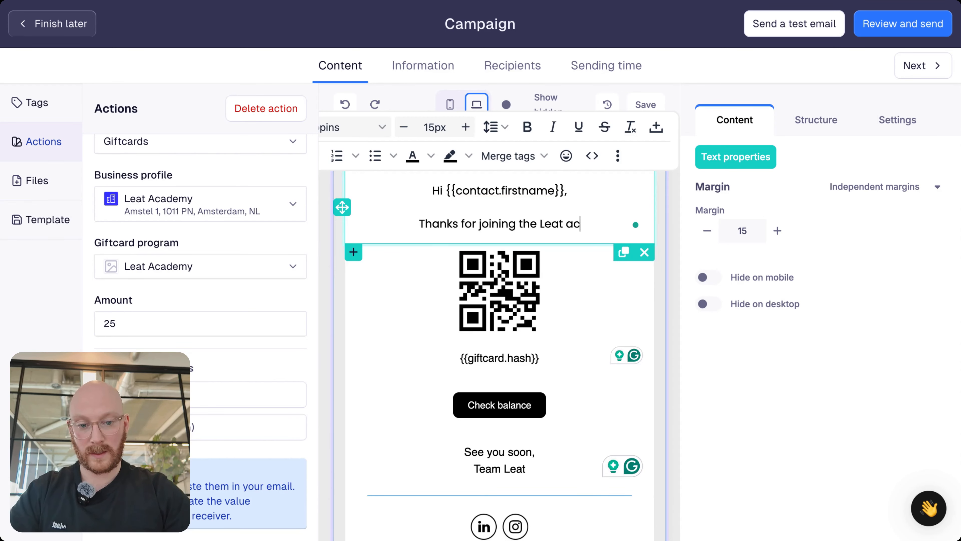
pyautogui.press('BackSpace')
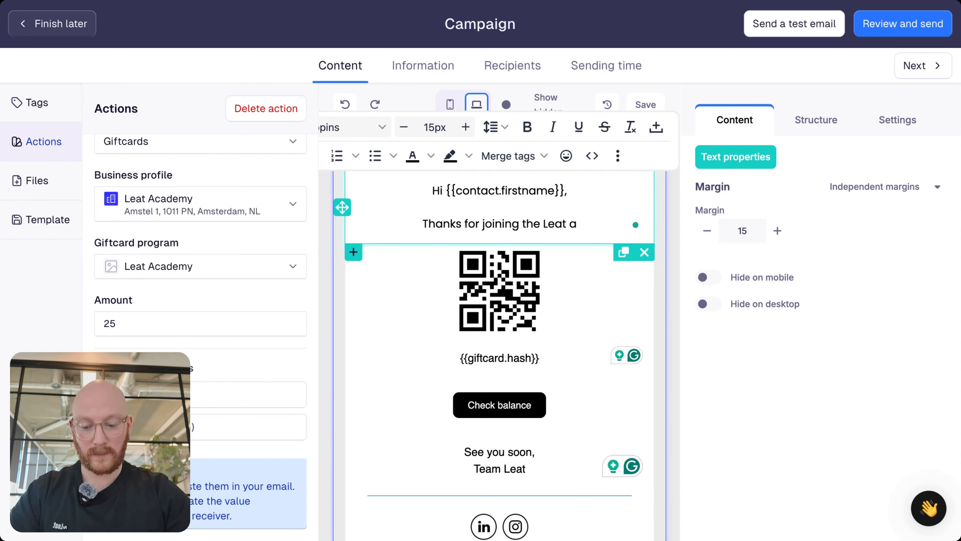
pyautogui.press('BackSpace')
pyautogui.write('Academy')
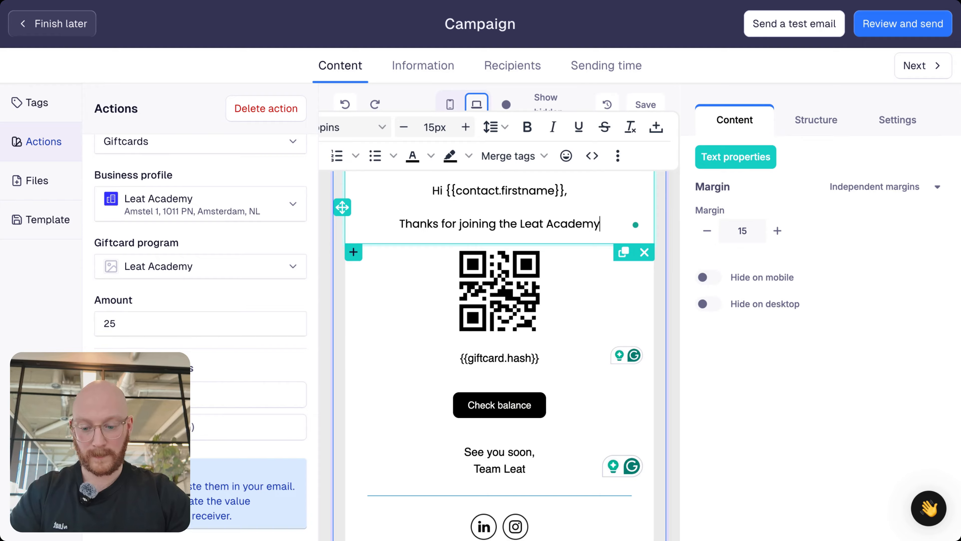
pyautogui.write('!')
# Step: Add the line "As a valued member, we've added a $25 gift card to your account." below the thank-you sentence in the message
pyautogui.press('Return')
pyautogui.write('As')
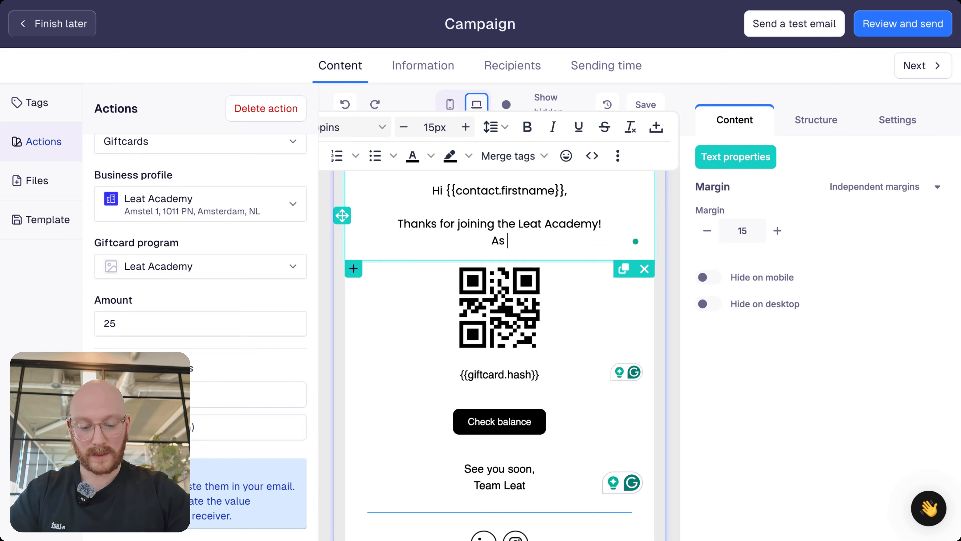
pyautogui.write(' a valued me')
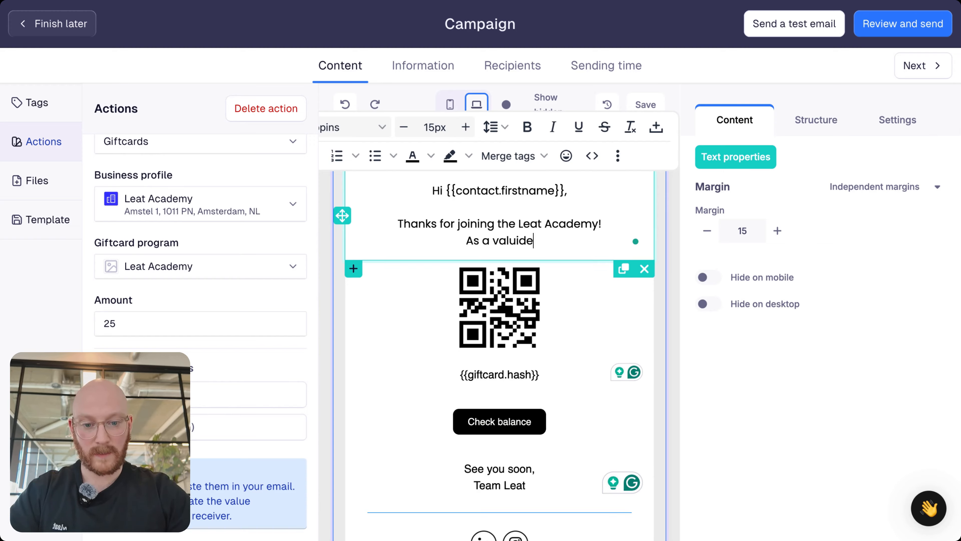
pyautogui.press('BackSpace')
pyautogui.press('BackSpace')
pyautogui.write('ed member, w')
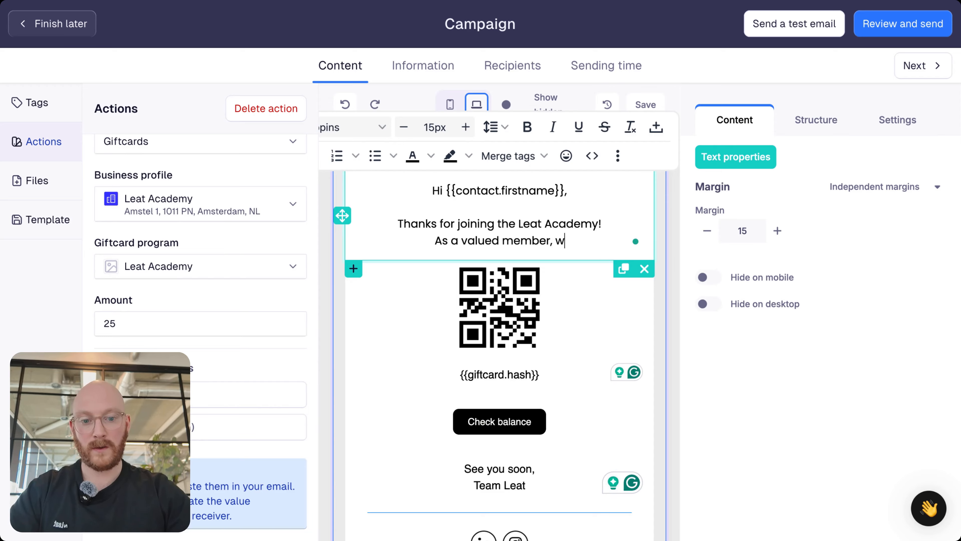
pyautogui.write("e've ad")
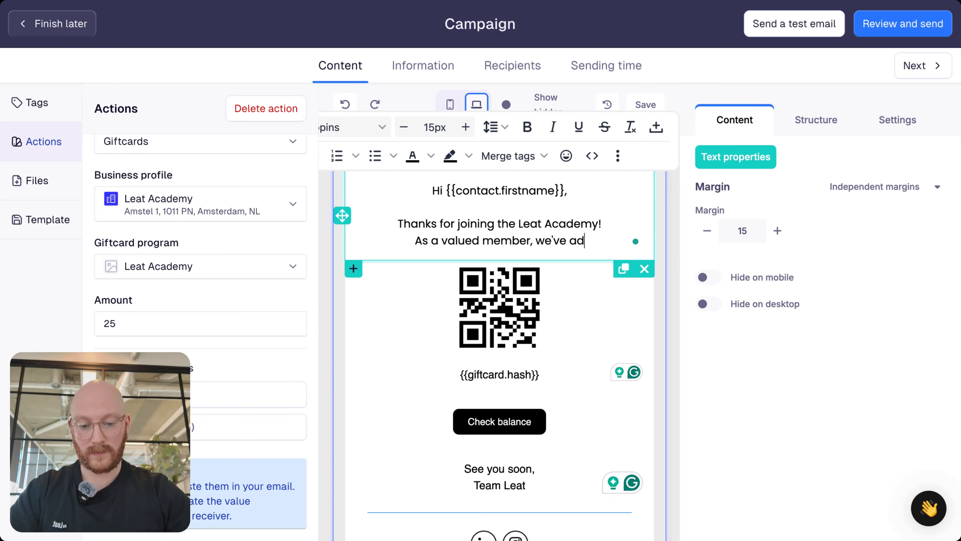
pyautogui.write('ded a @')
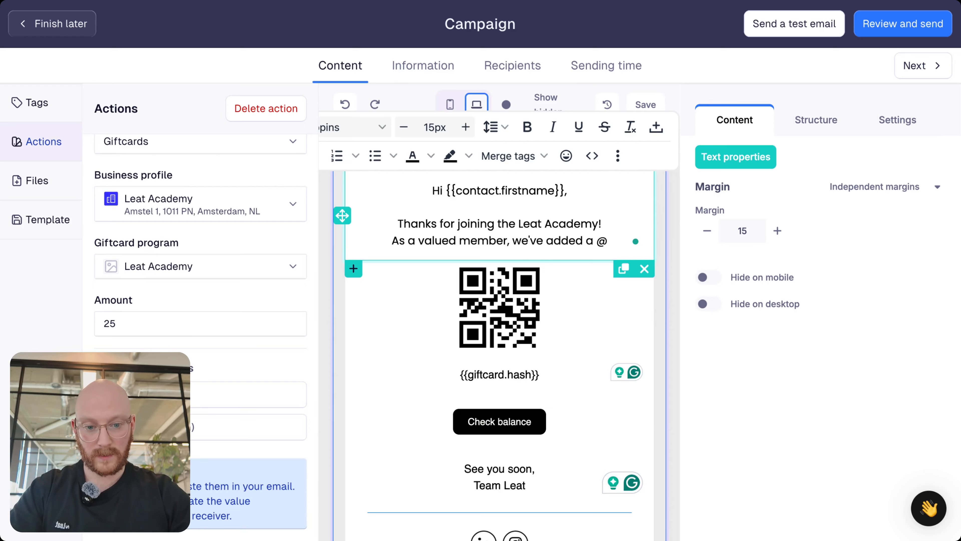
pyautogui.press('BackSpace')
pyautogui.write('$2')
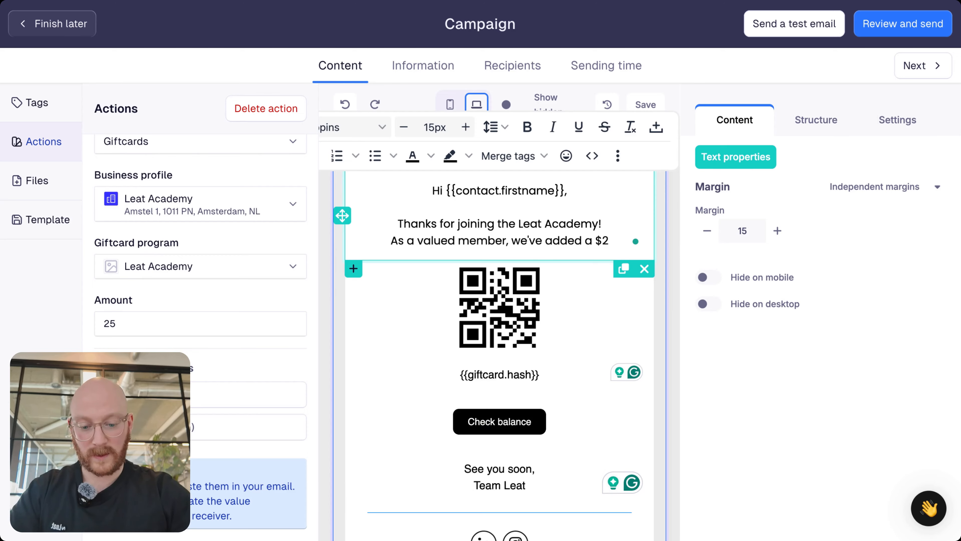
pyautogui.write('5 gift card')
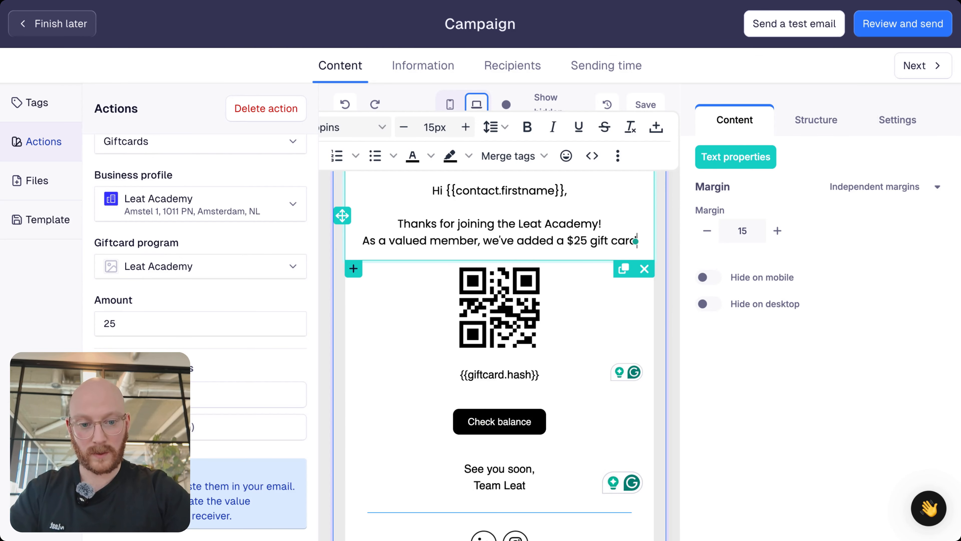
pyautogui.write(' to your acc')
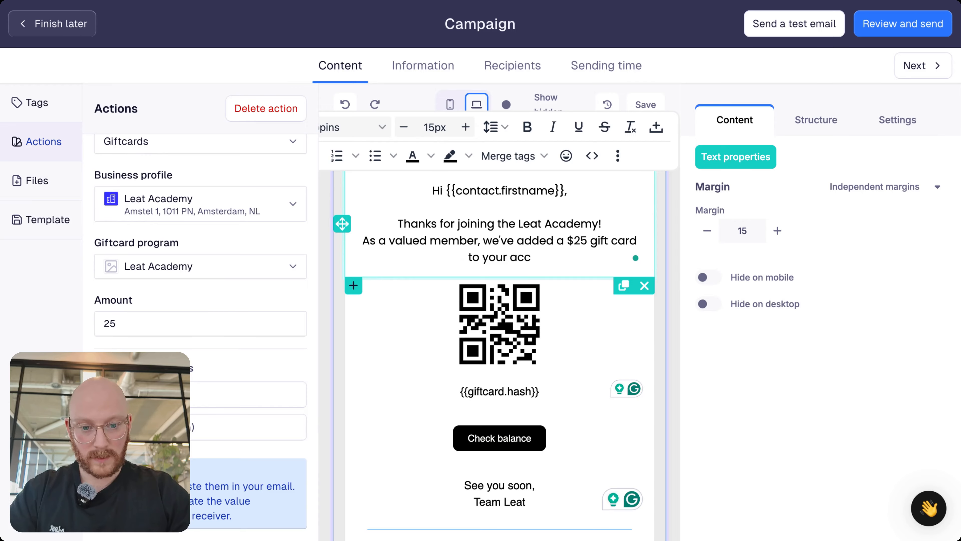
pyautogui.write('ount.')
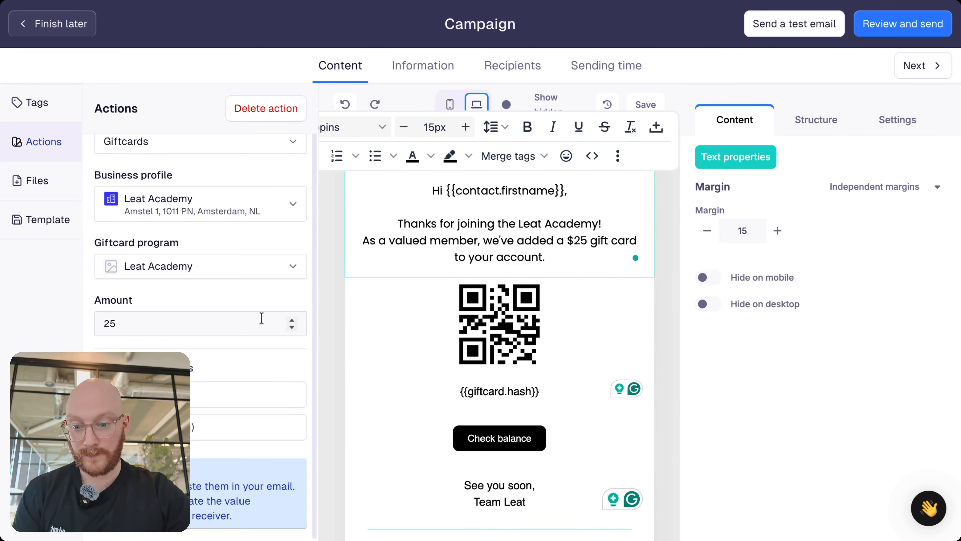
pyautogui.scroll(2, 254, 303)
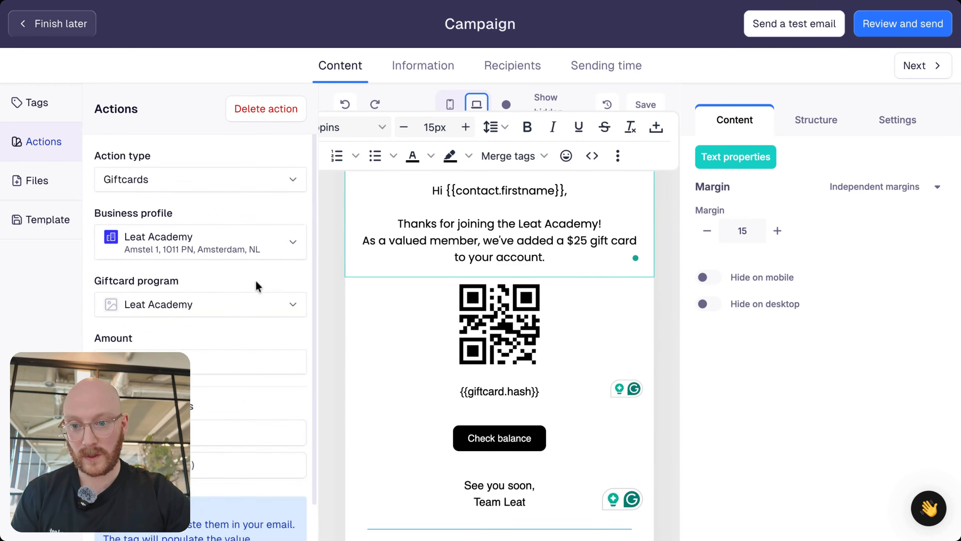
pyautogui.click(670, 334)
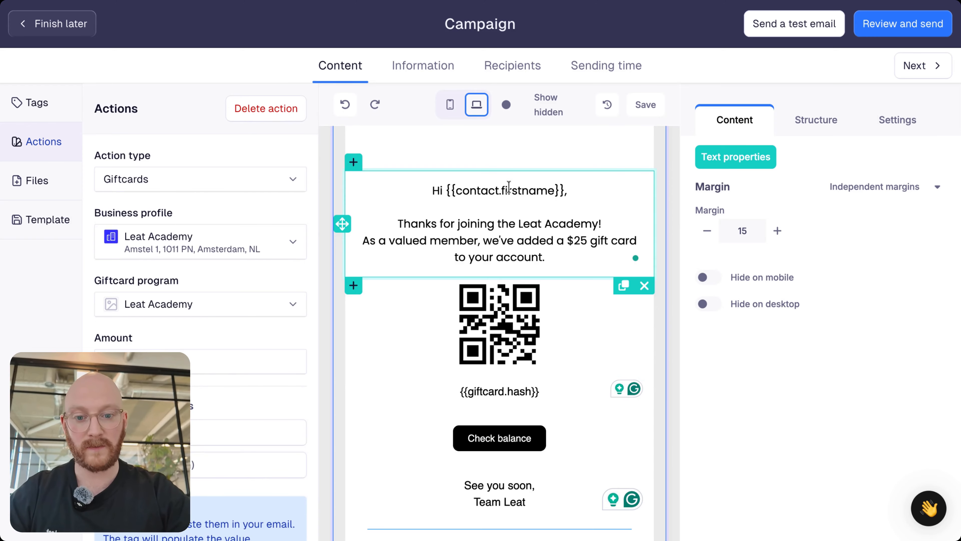
# Step: Review the finished giftcard message, save the campaign email, and leave its editor to finish later
pyautogui.scroll(1, 509, 186)
pyautogui.scroll(2, 509, 186)
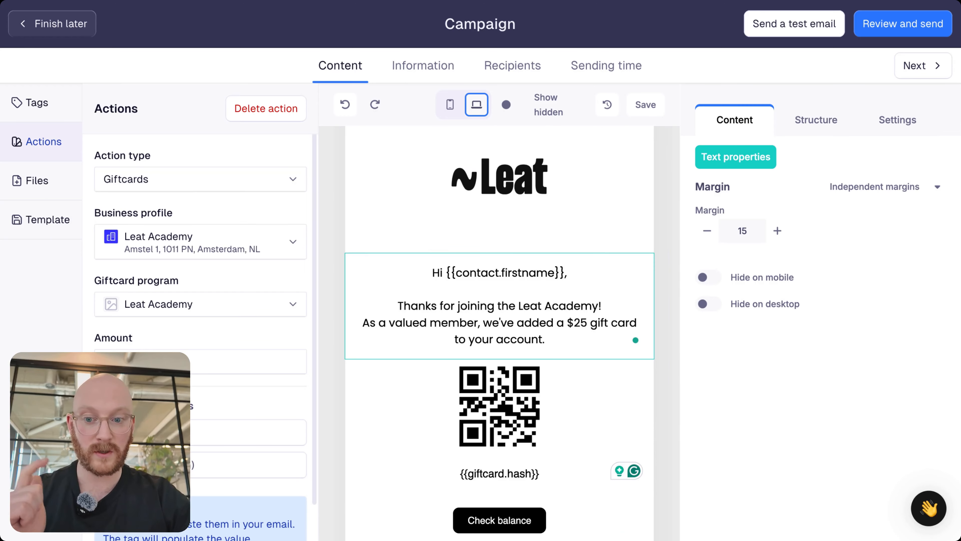
pyautogui.scroll(-1, 332, 193)
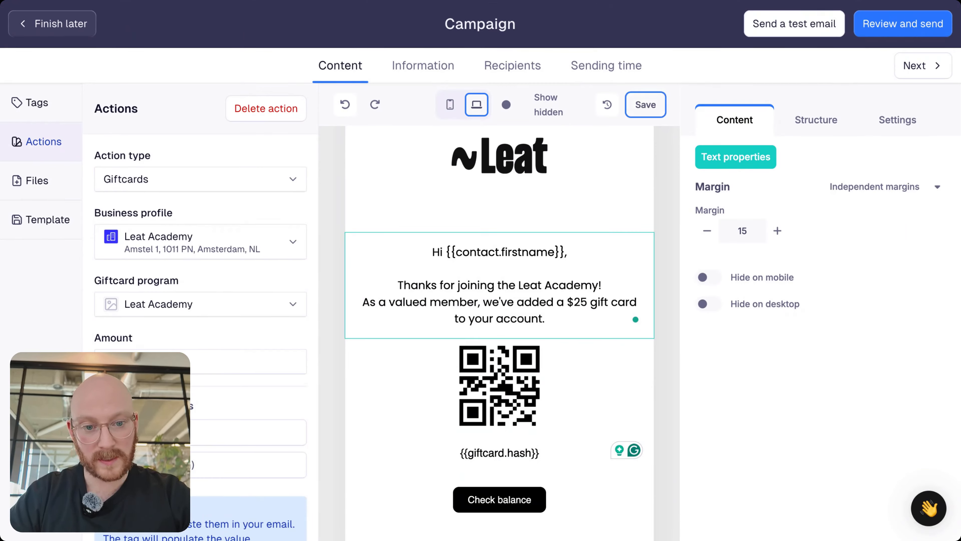
pyautogui.moveTo(345, 166)
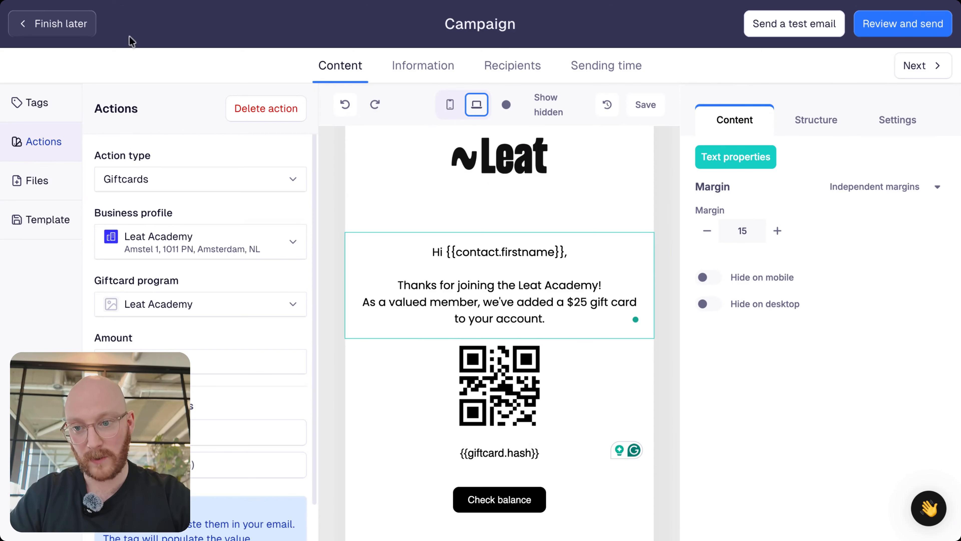
pyautogui.click(43, 33)
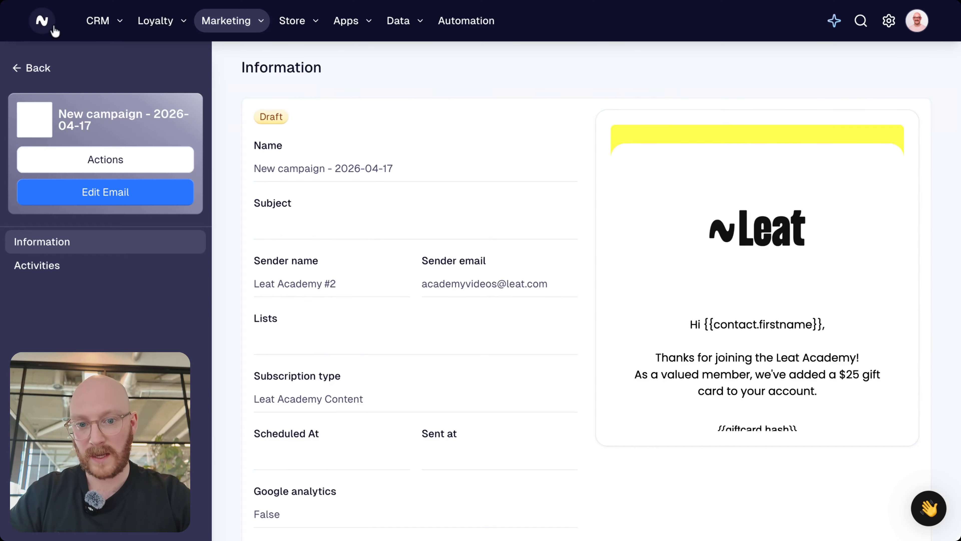
# Step: Open the "Default template" automated email for editing and delete its "Click me!" button block below the wallet pass text
pyautogui.click(239, 28)
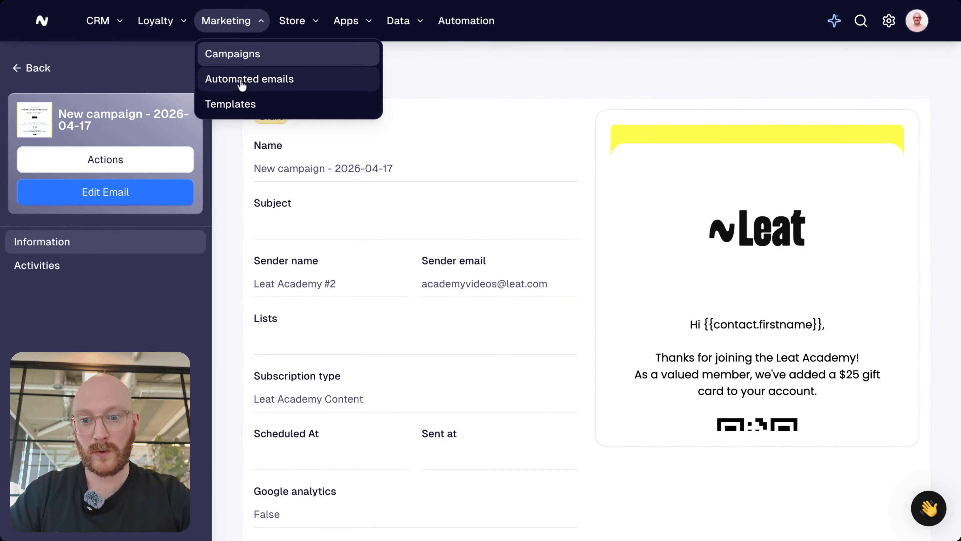
pyautogui.click(210, 80)
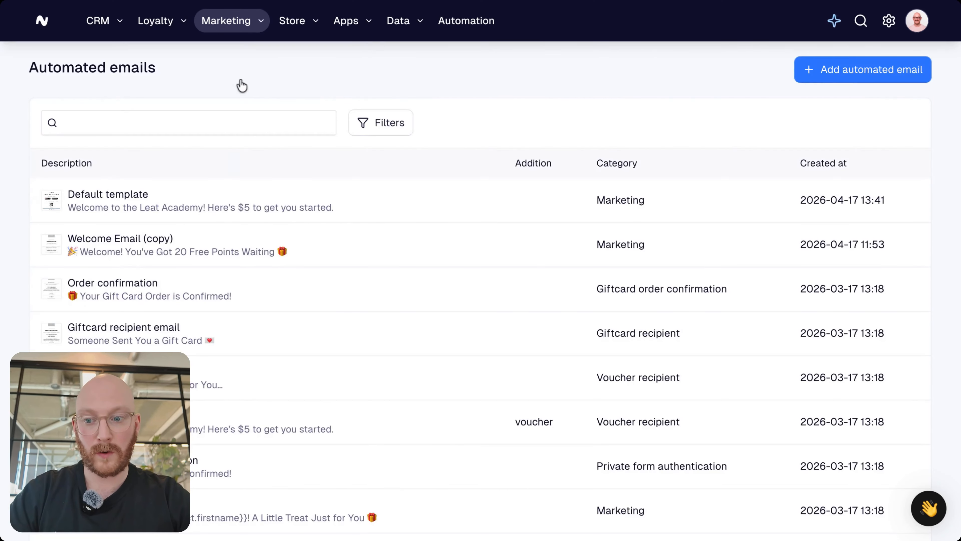
pyautogui.click(148, 200)
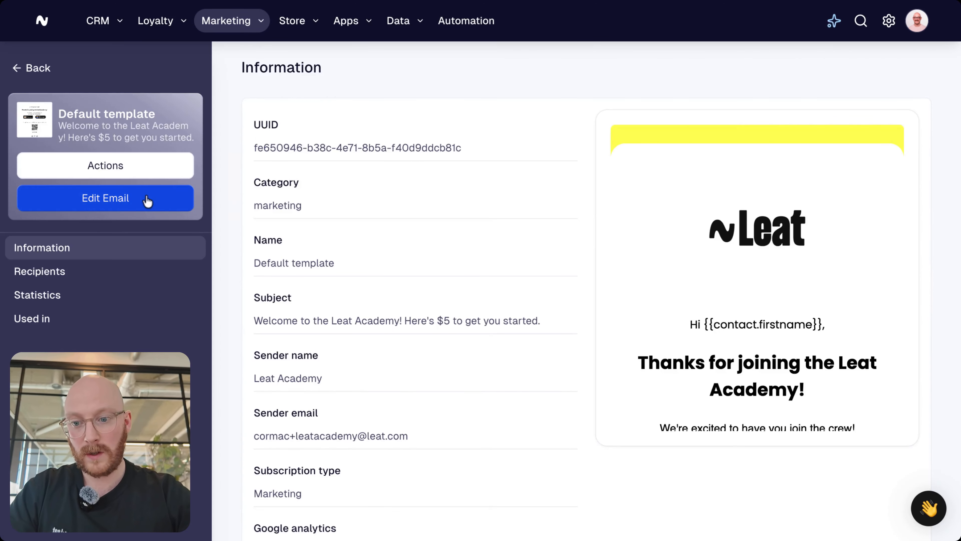
pyautogui.click(148, 199)
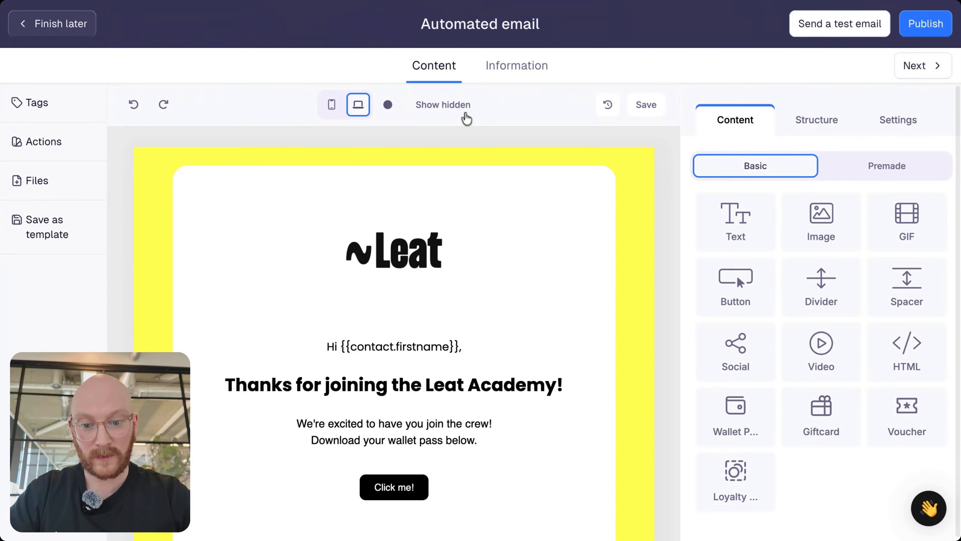
pyautogui.scroll(-2, 352, 343)
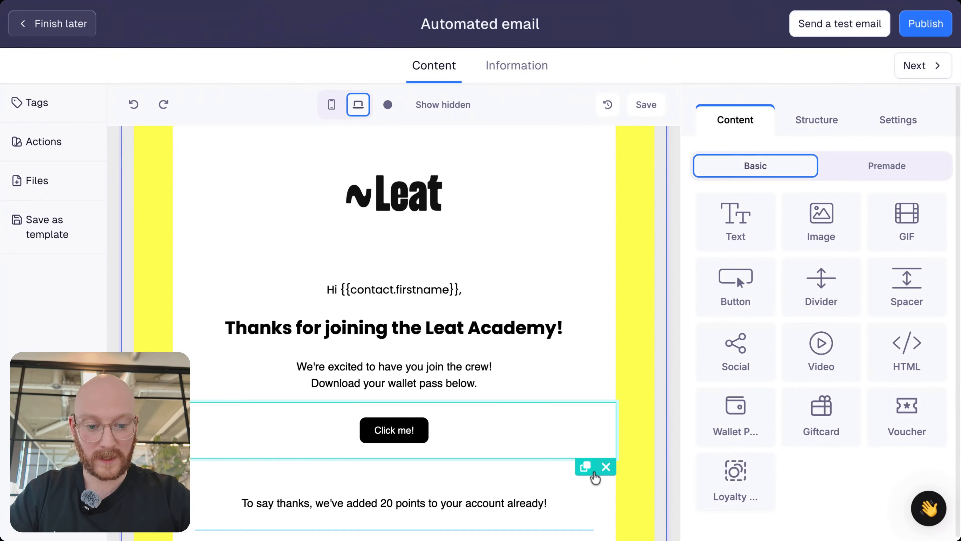
pyautogui.click(606, 467)
# Step: Add a Giftcards action to the automated email with the Leat Academy business profile, the Leat Academy giftcard program and an amount of 25
pyautogui.click(35, 151)
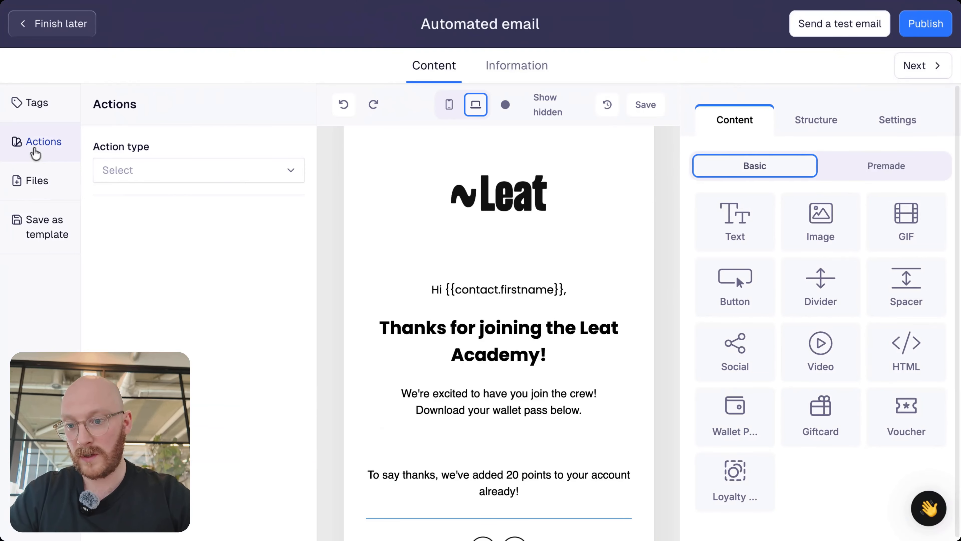
pyautogui.click(218, 180)
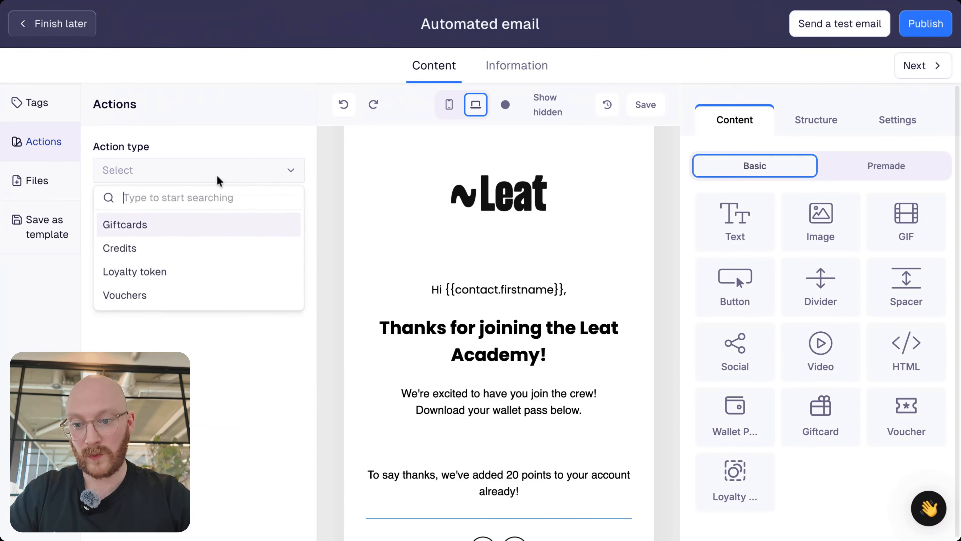
pyautogui.click(160, 229)
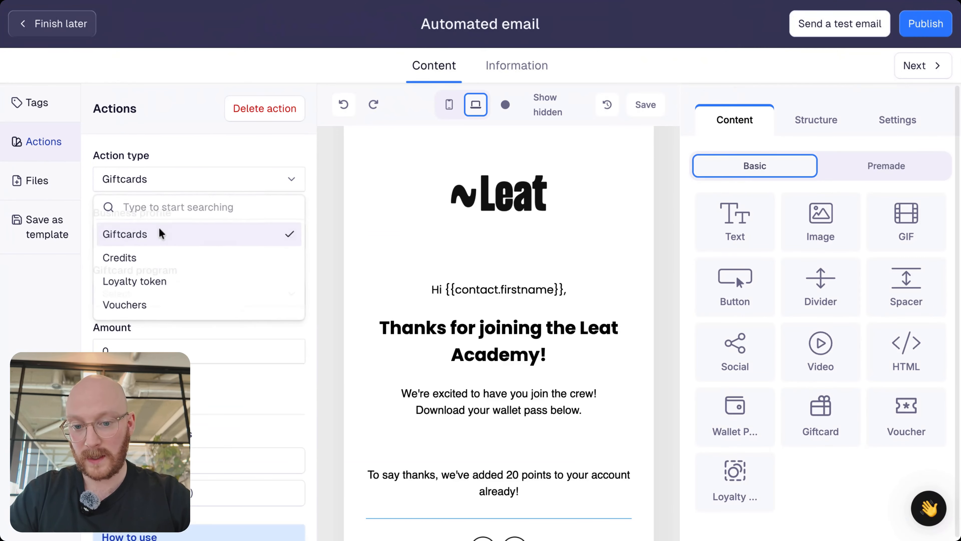
pyautogui.click(218, 242)
pyautogui.click(182, 301)
pyautogui.click(178, 307)
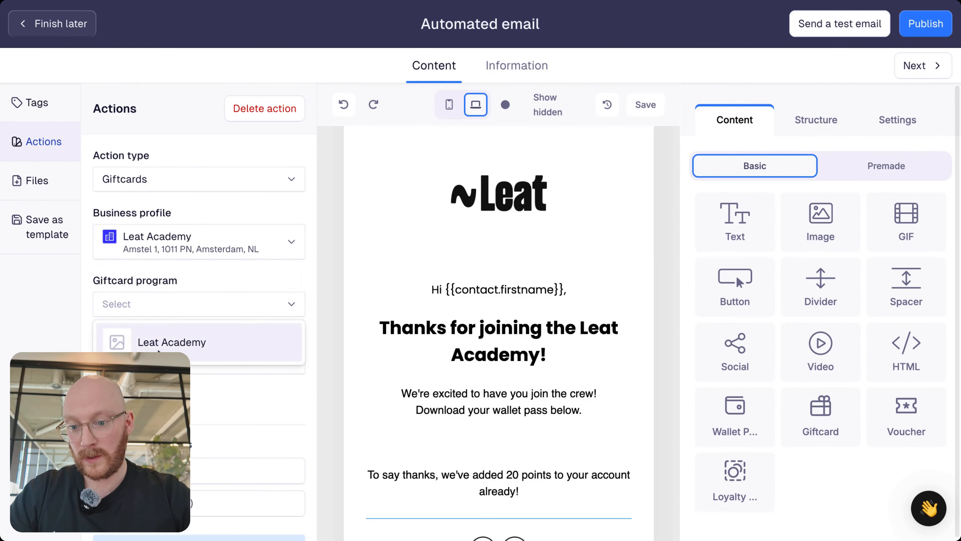
pyautogui.click(158, 342)
pyautogui.click(159, 356)
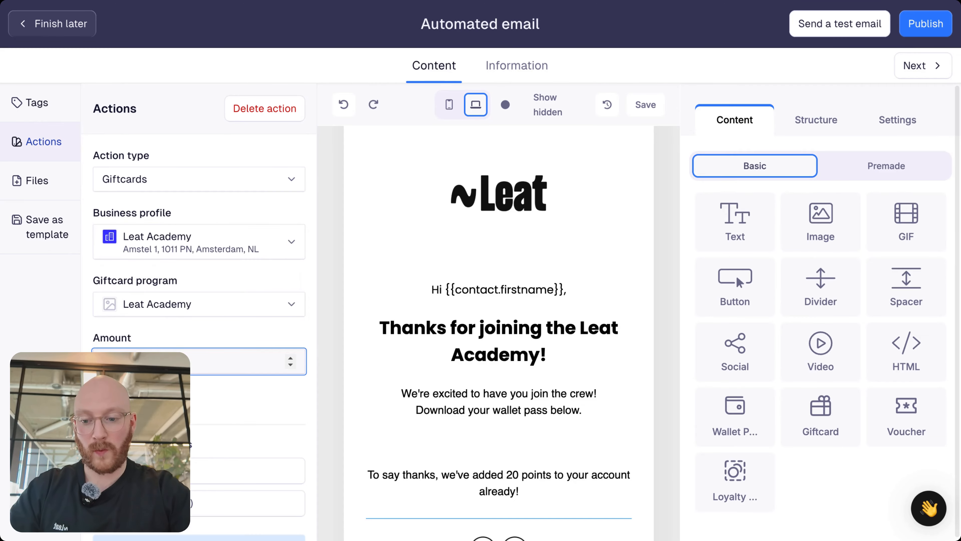
pyautogui.write('25')
pyautogui.click(113, 399)
pyautogui.scroll(-2, 260, 392)
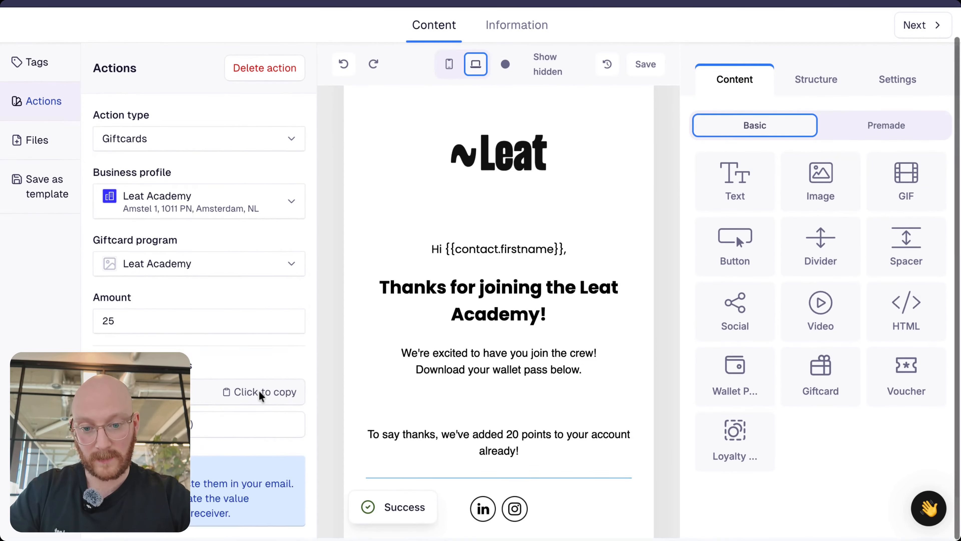
pyautogui.scroll(1, 195, 279)
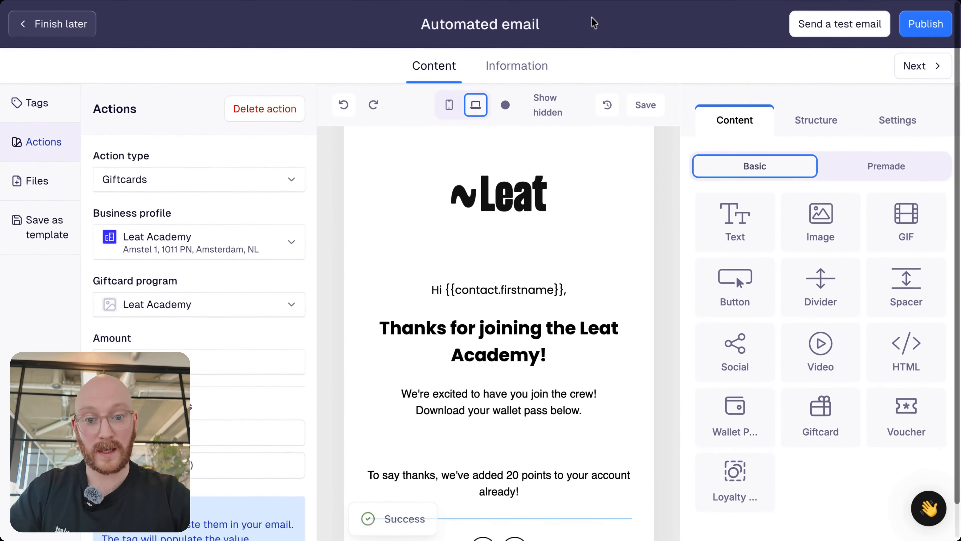
# Step: Try the Giftcard recipient and Voucher recipient categories in the automated email's information, and set the category to Loyalty Token
pyautogui.click(496, 69)
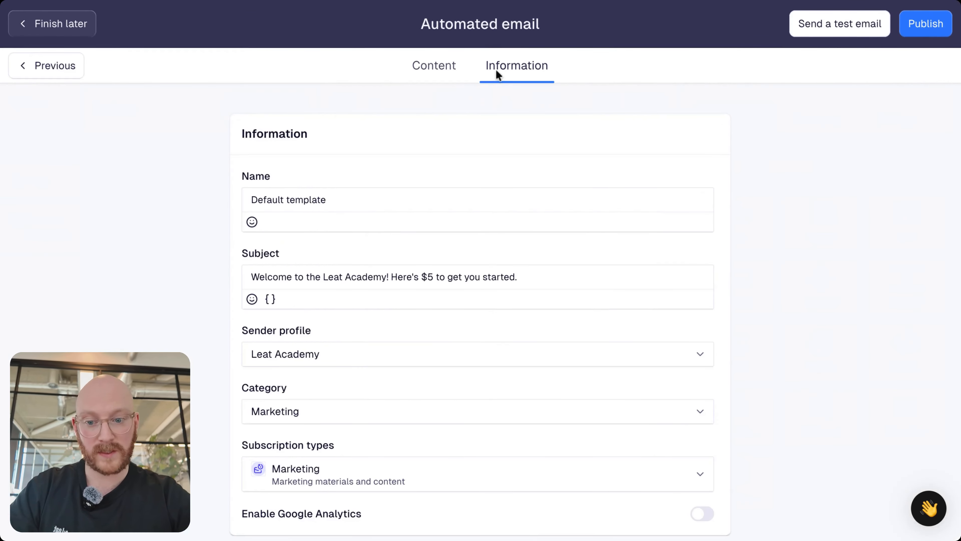
pyautogui.click(294, 420)
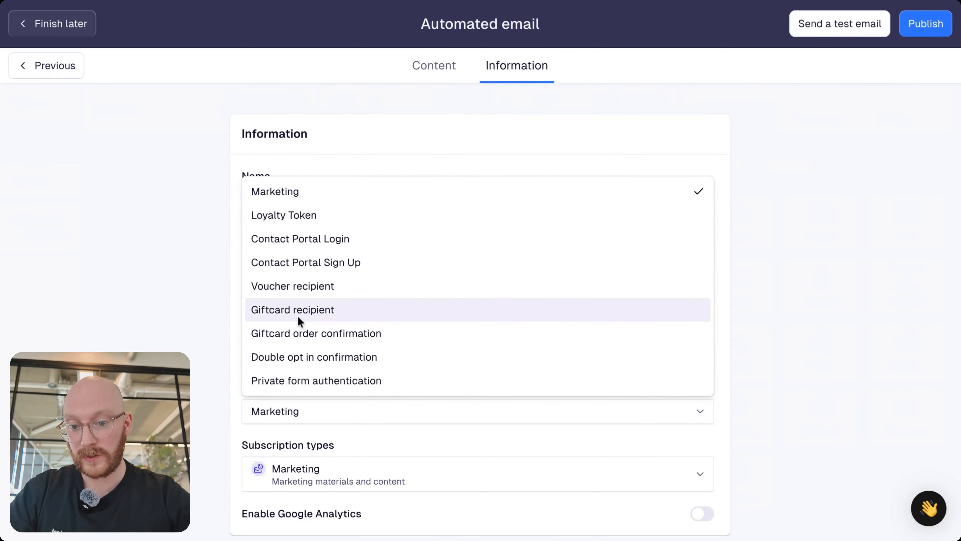
pyautogui.click(293, 315)
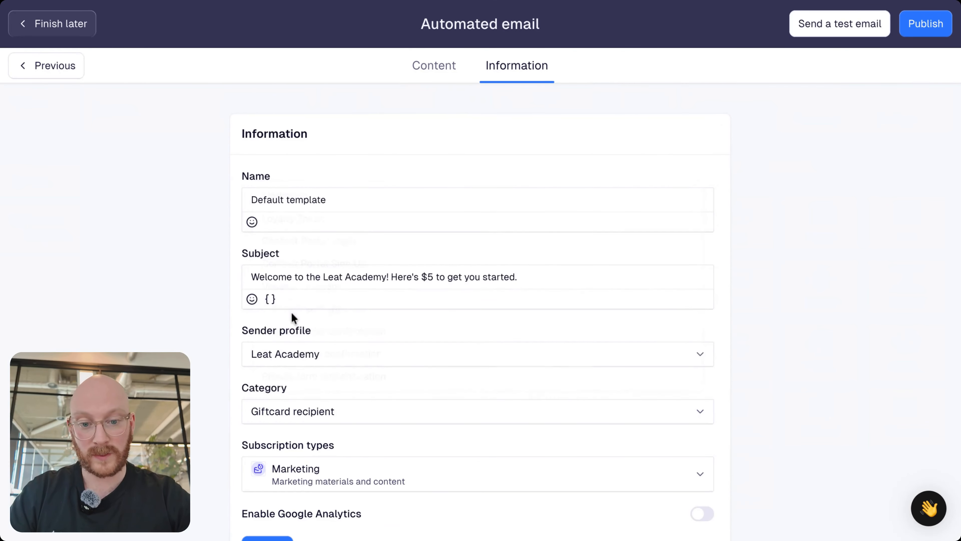
pyautogui.click(329, 411)
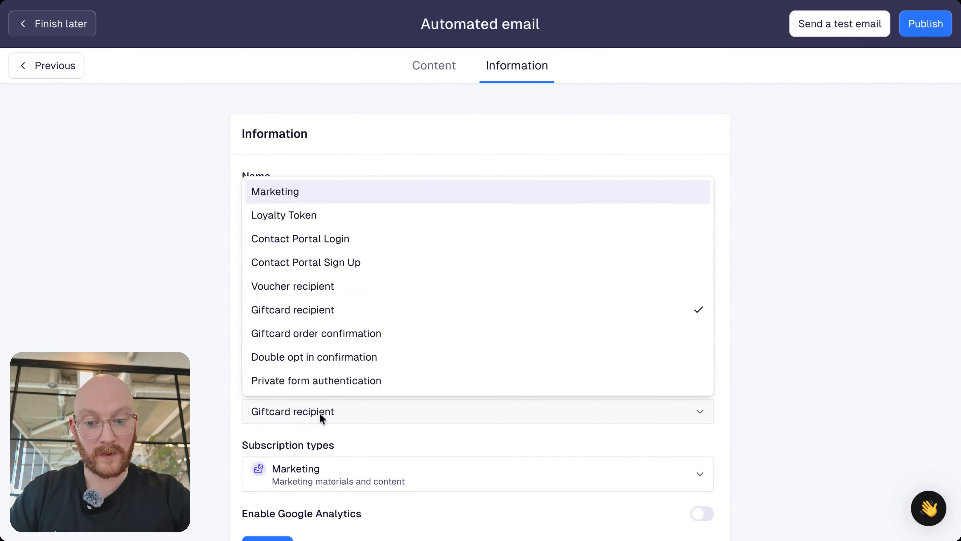
pyautogui.click(323, 280)
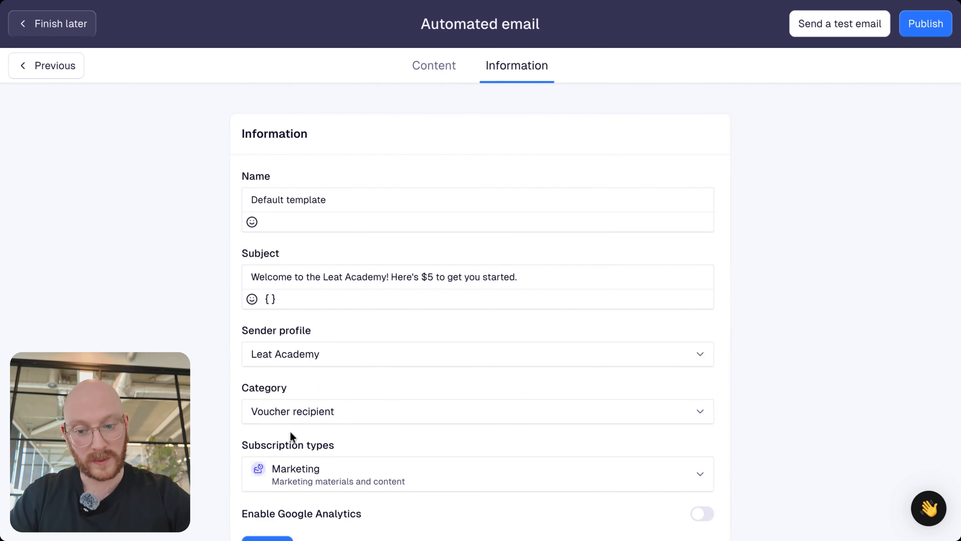
pyautogui.click(337, 410)
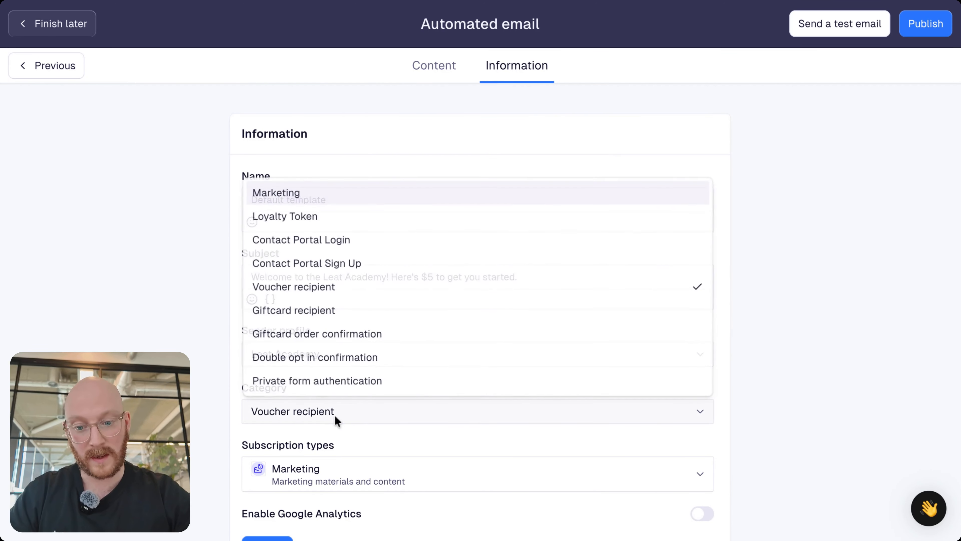
pyautogui.click(286, 223)
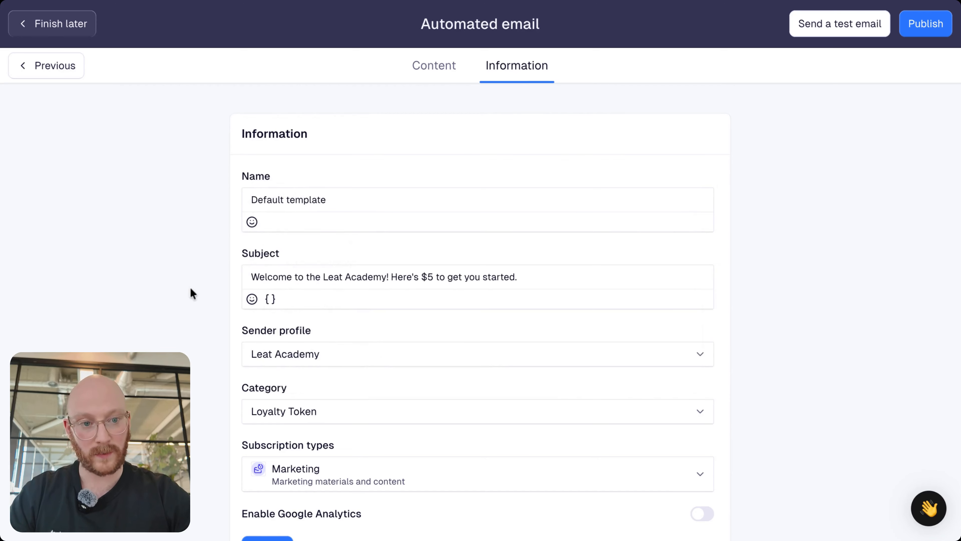